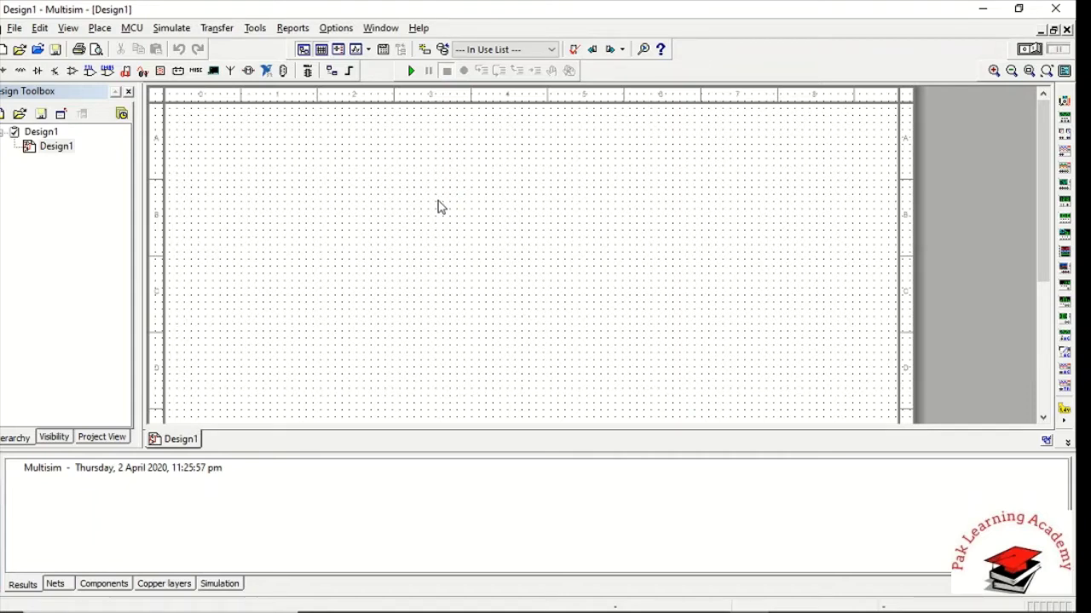
- Place a DC_POWER source from the POWER_SOURCES family near the middle of the schematic sheet
click(4, 71)
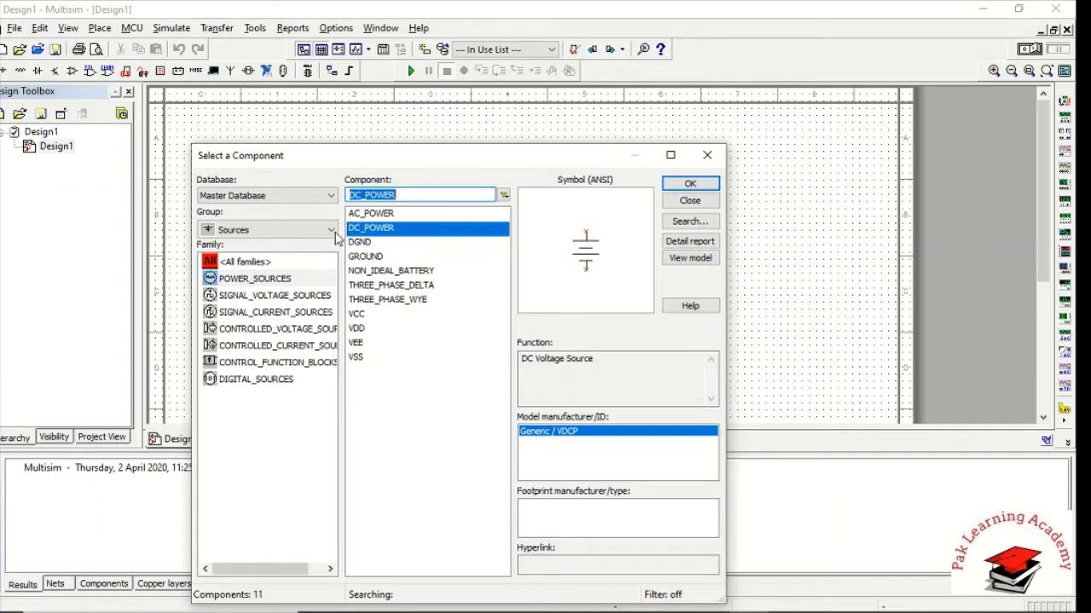
click(298, 294)
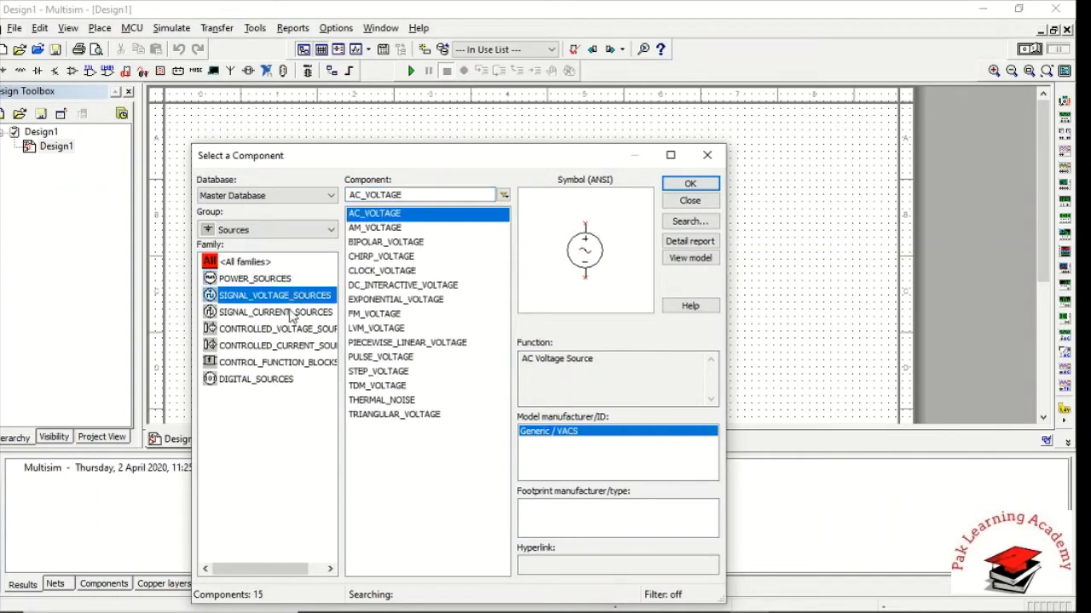
click(292, 312)
click(294, 330)
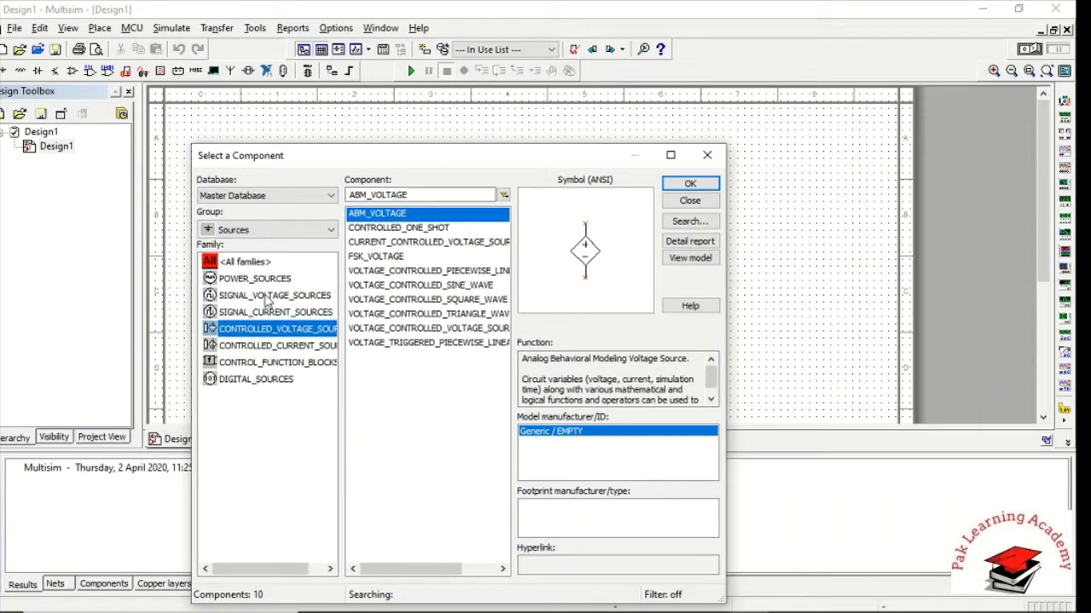
click(265, 297)
click(264, 278)
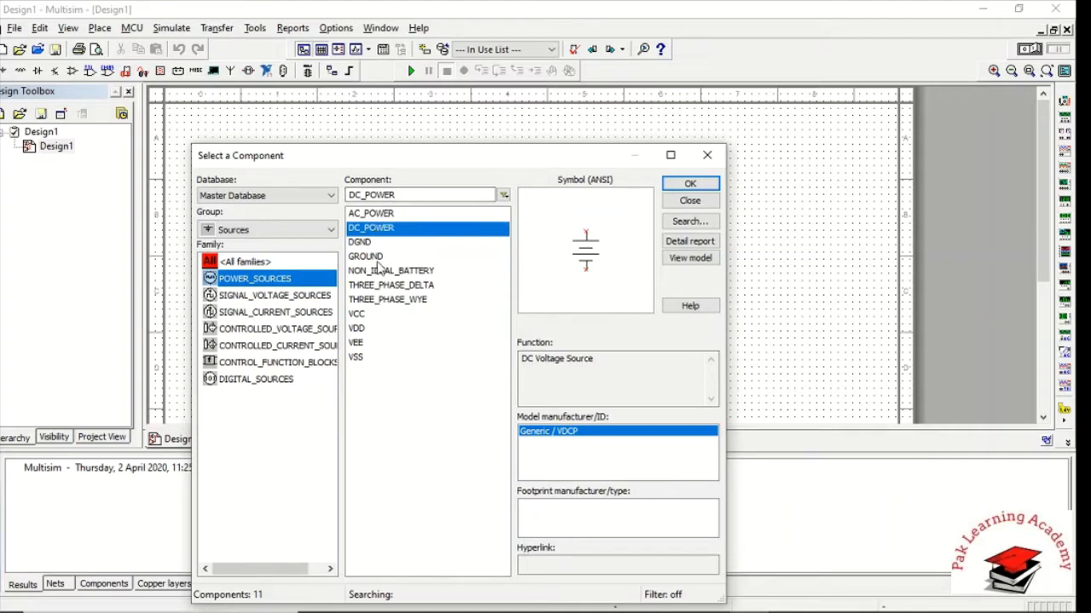
click(416, 231)
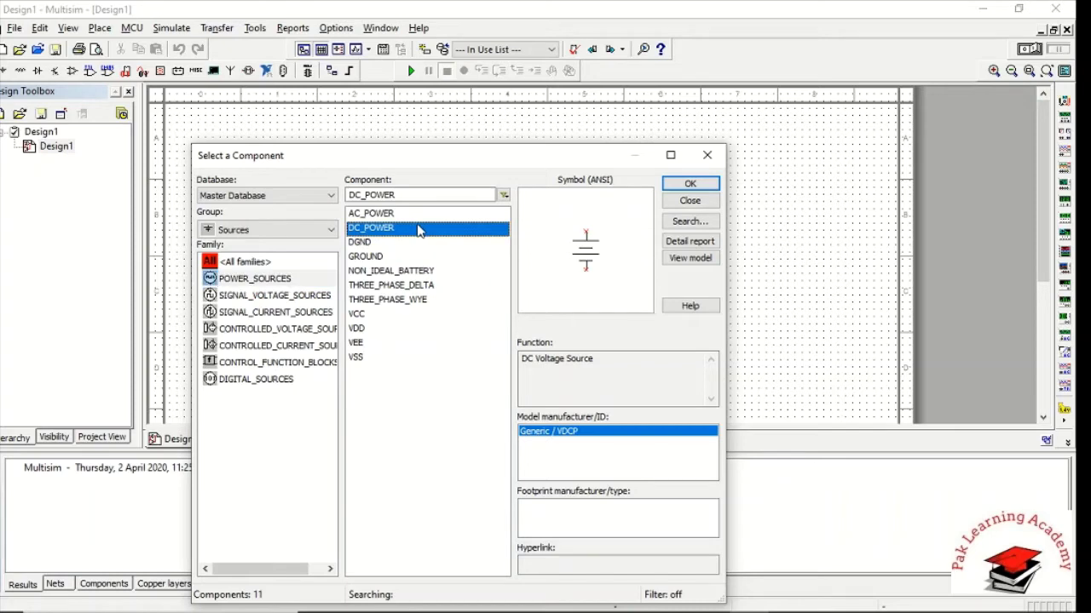
click(686, 185)
click(431, 272)
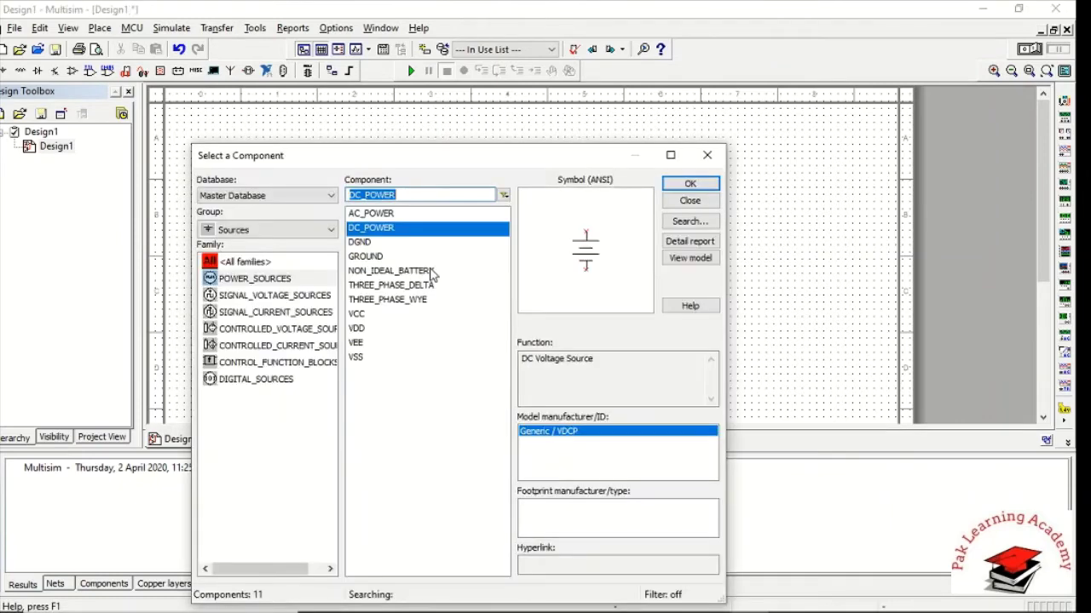
click(706, 160)
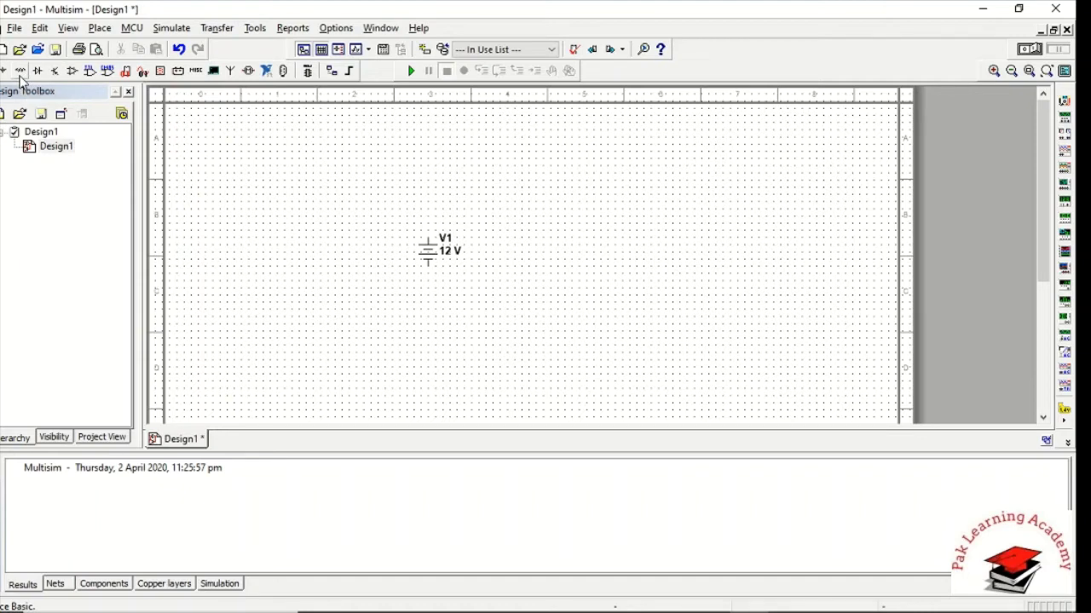
- Examine the Basic group's BASIC_VIRTUAL and RATED_VIRTUAL families, previewing BJT_PNP_RATED and 555_TIMER_RATED
click(20, 72)
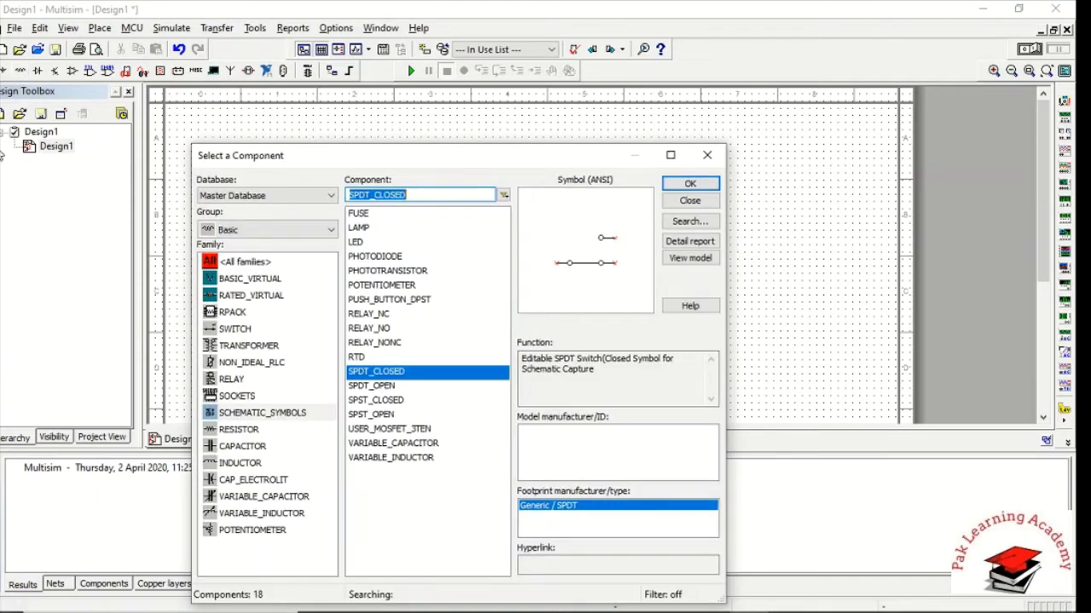
click(237, 281)
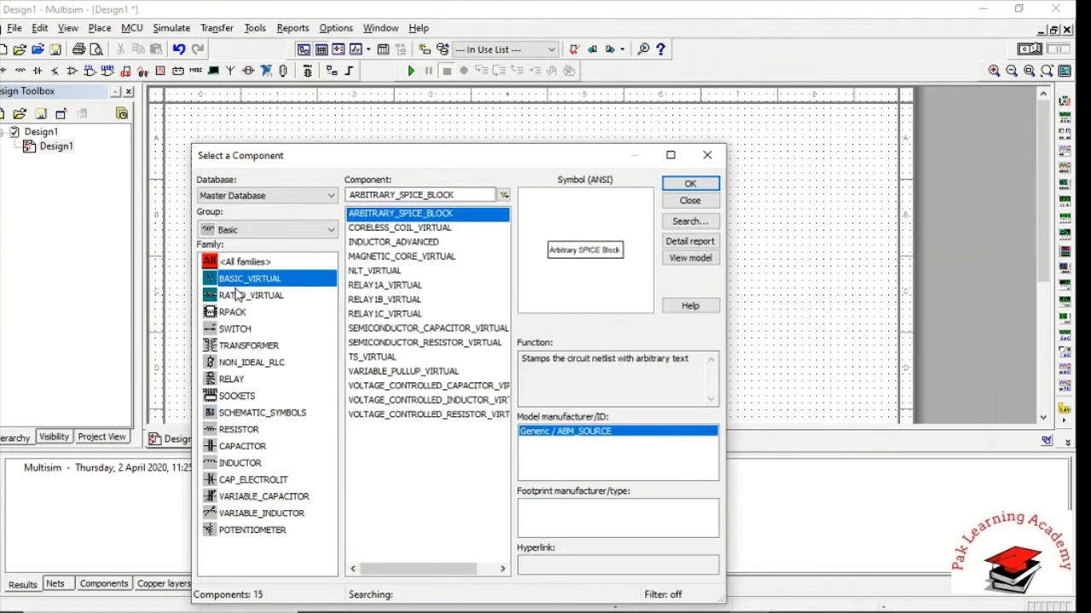
click(231, 298)
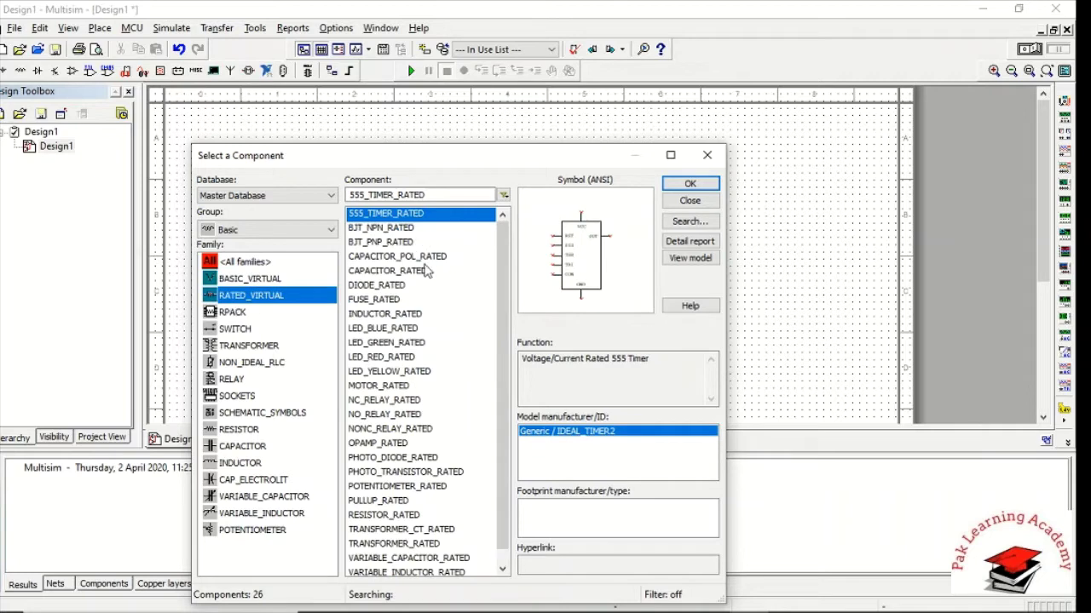
click(375, 245)
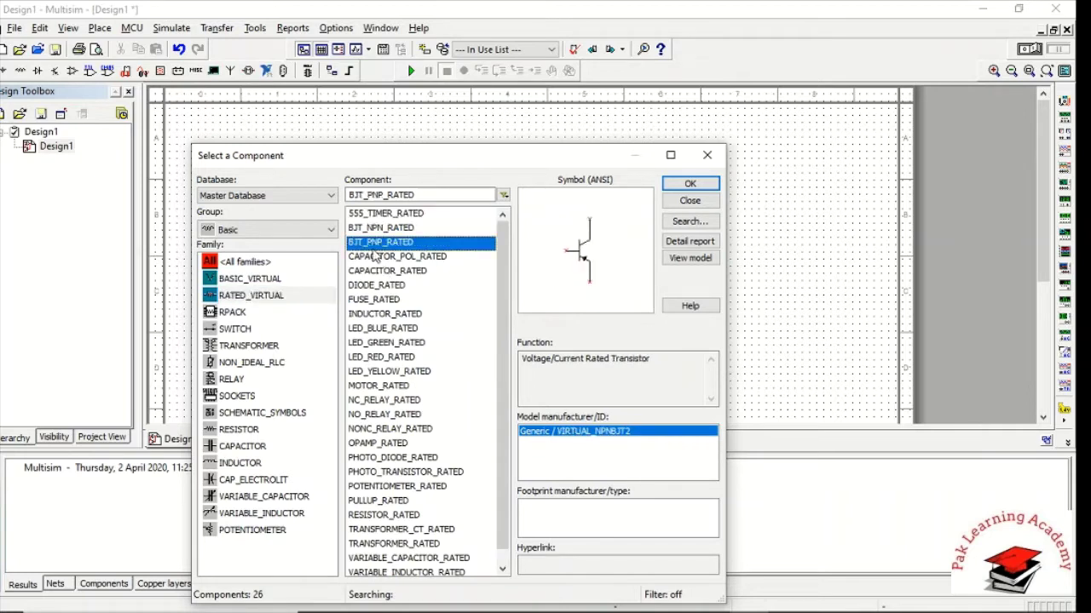
click(379, 214)
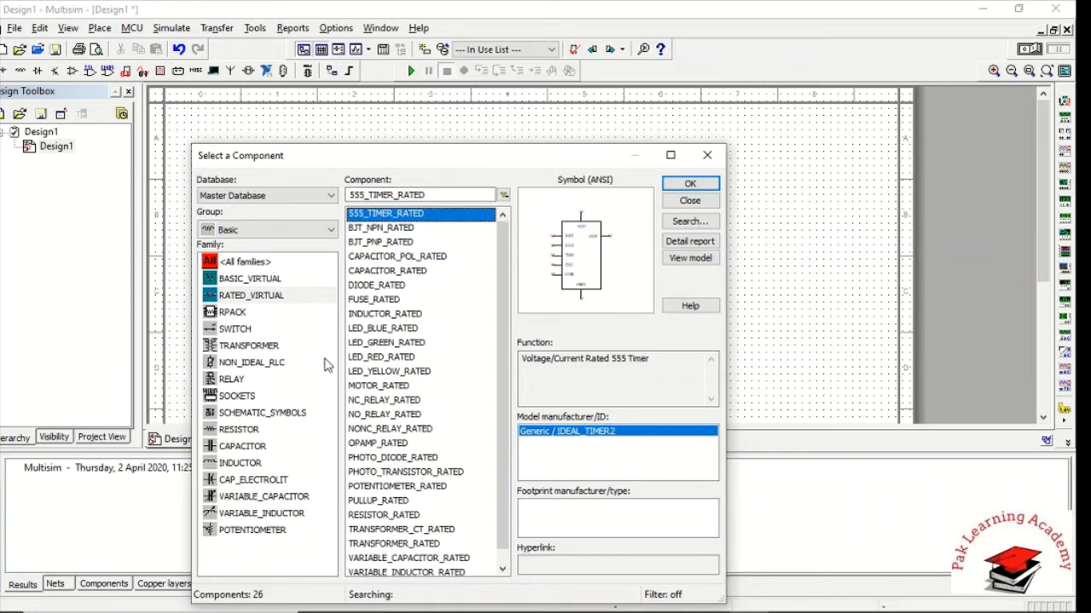
- Examine the resistor packs in the RPACK family, previewing the 5Line_Isolated symbol
click(233, 313)
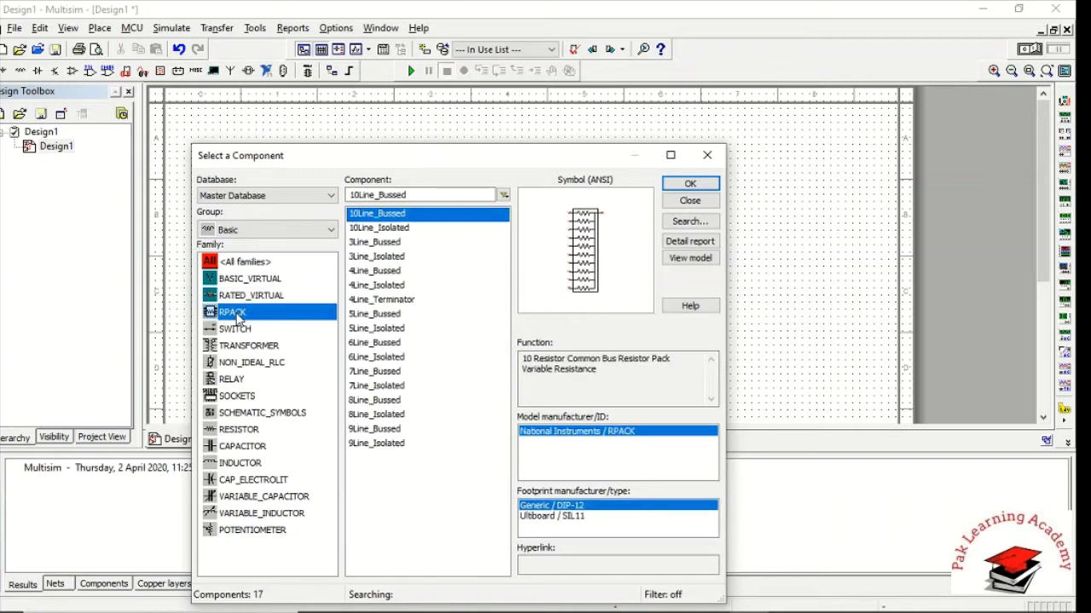
click(350, 303)
click(377, 329)
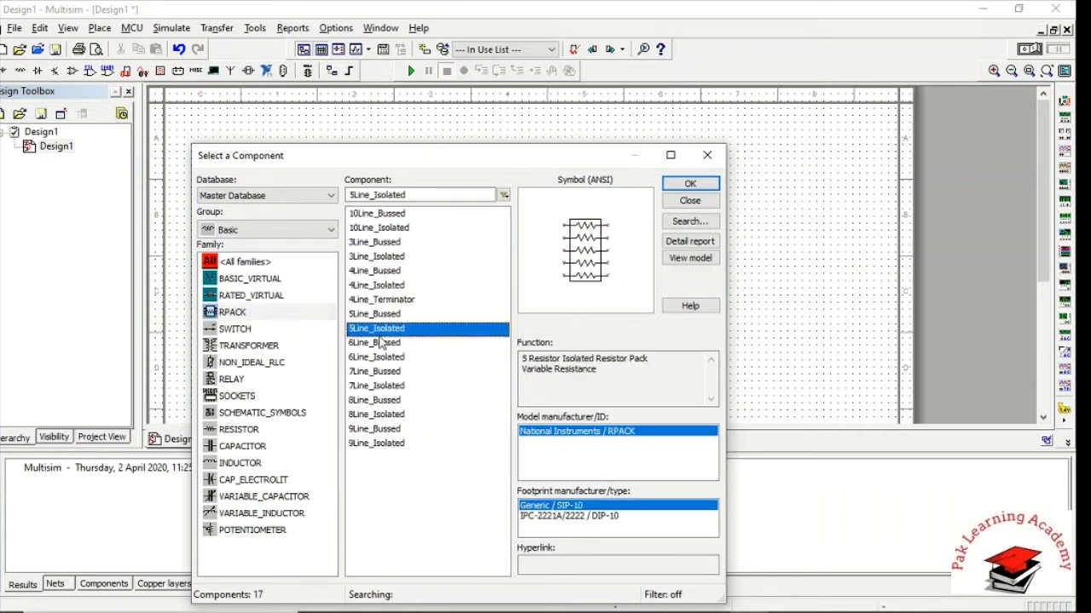
- Examine the SWITCH family, previewing TD_SW1, VOLTAGE_CONTROLLED_DPDT and the DSWPK_9 and DSWPK_7 switch packs
click(235, 330)
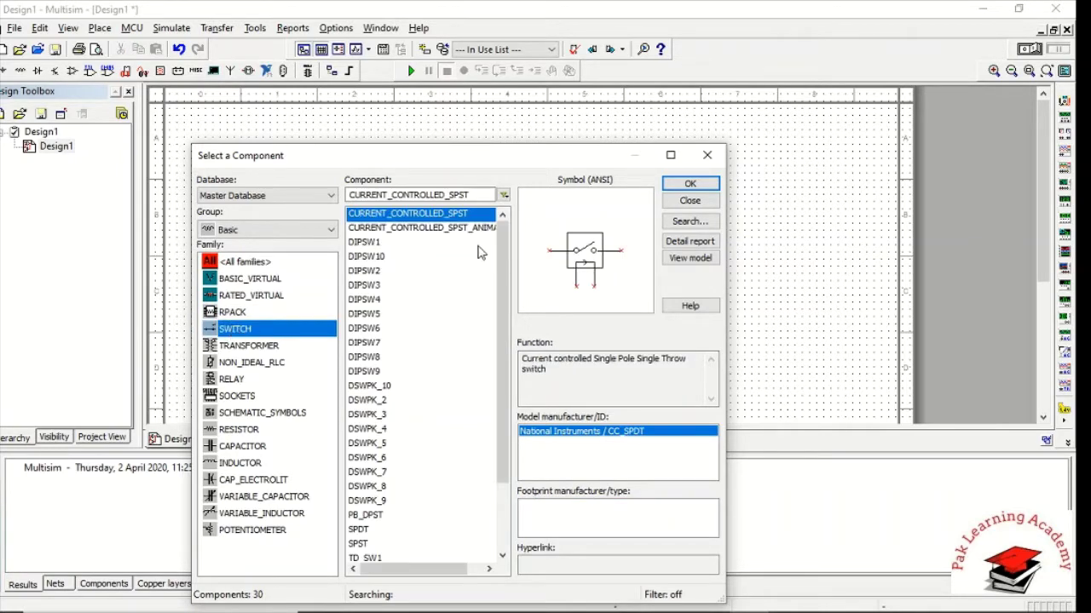
drag(502, 299, 498, 366)
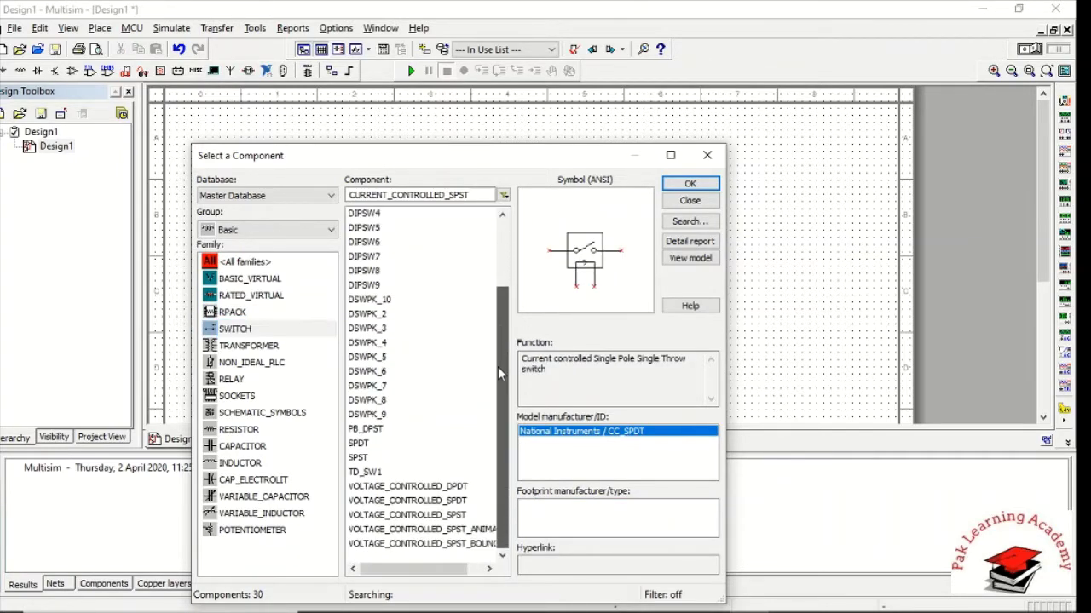
click(388, 473)
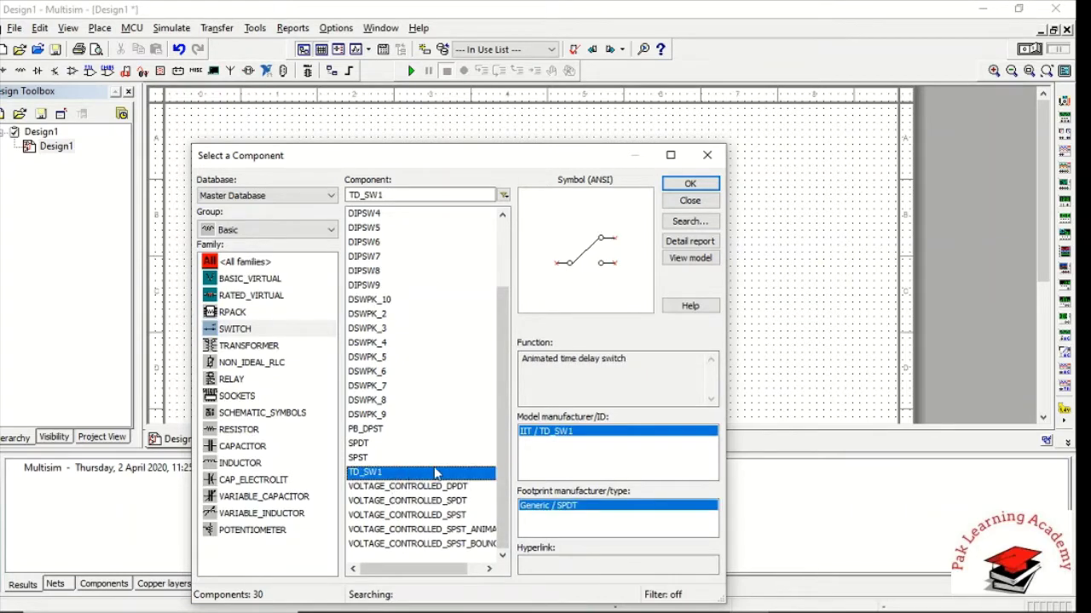
click(400, 488)
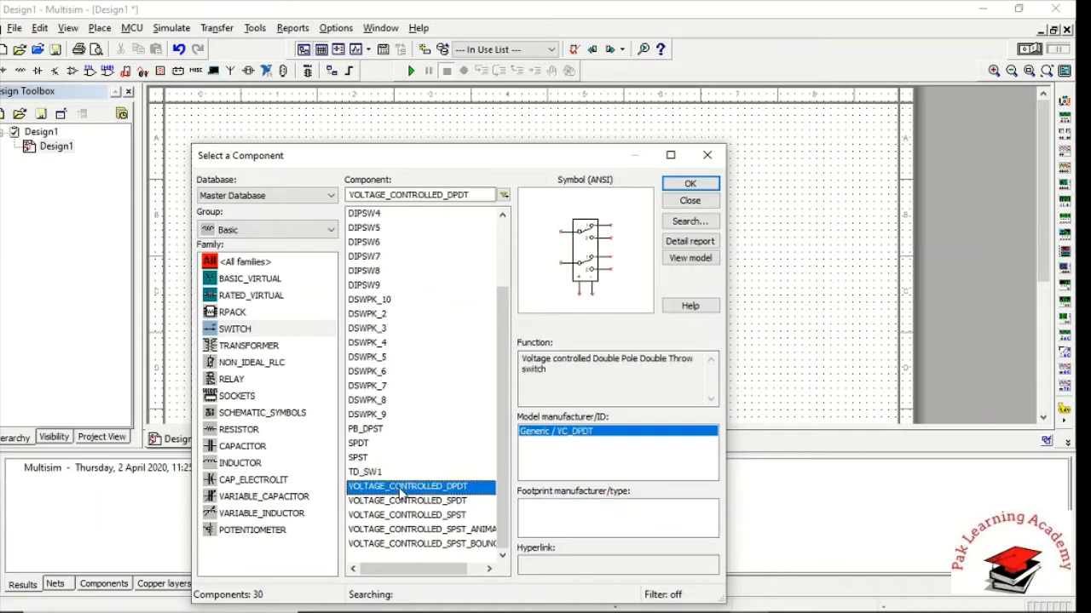
click(374, 415)
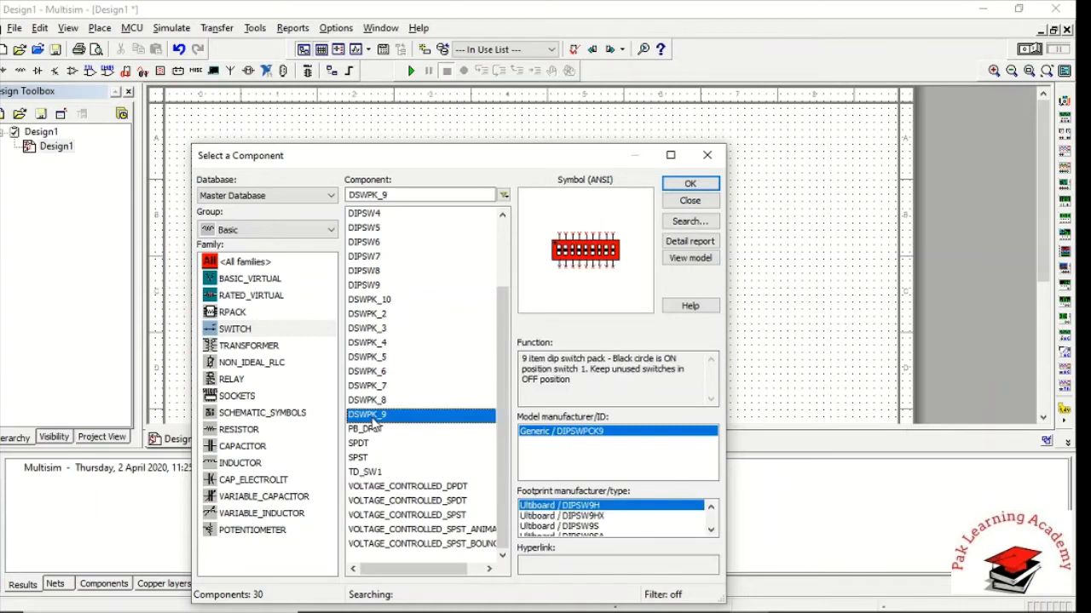
click(377, 373)
click(375, 386)
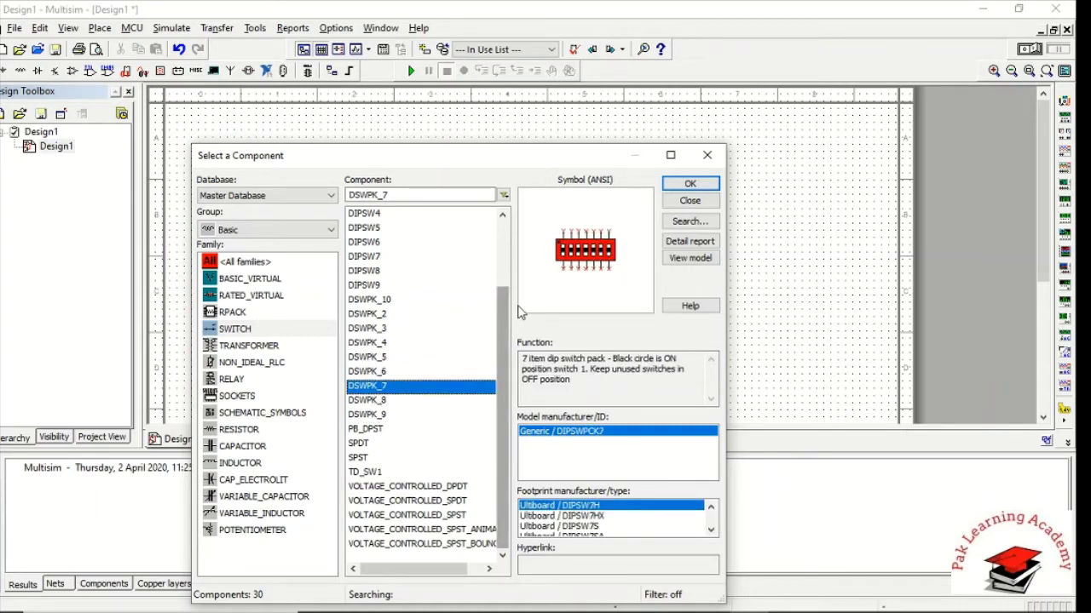
- Examine the TRANSFORMER family through to its template models, previewing TEMPLATE_1P1S_TMODEL
click(249, 346)
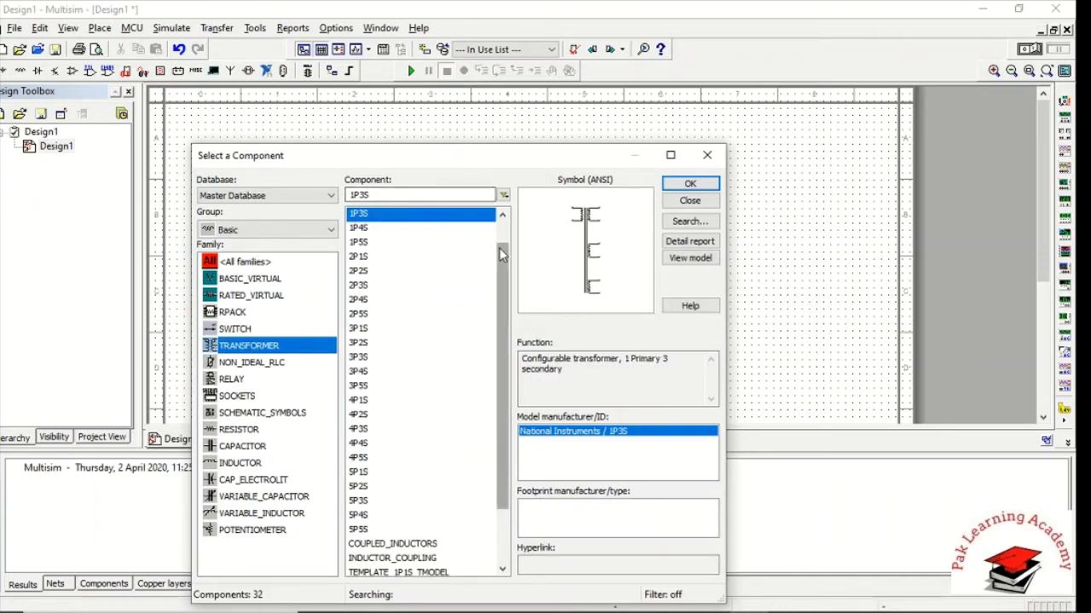
drag(499, 247, 500, 303)
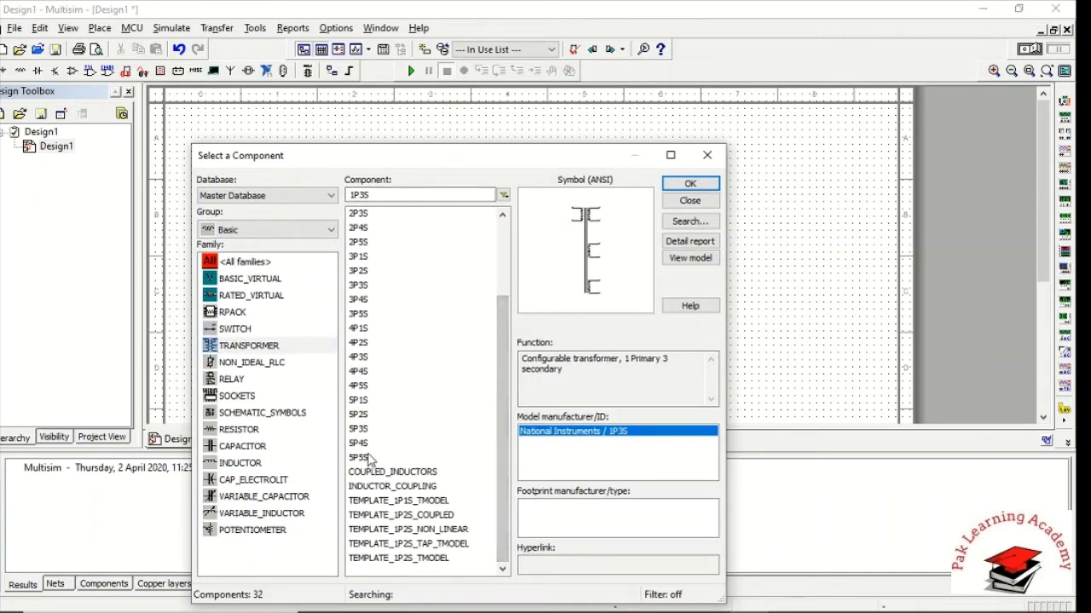
click(358, 415)
click(386, 502)
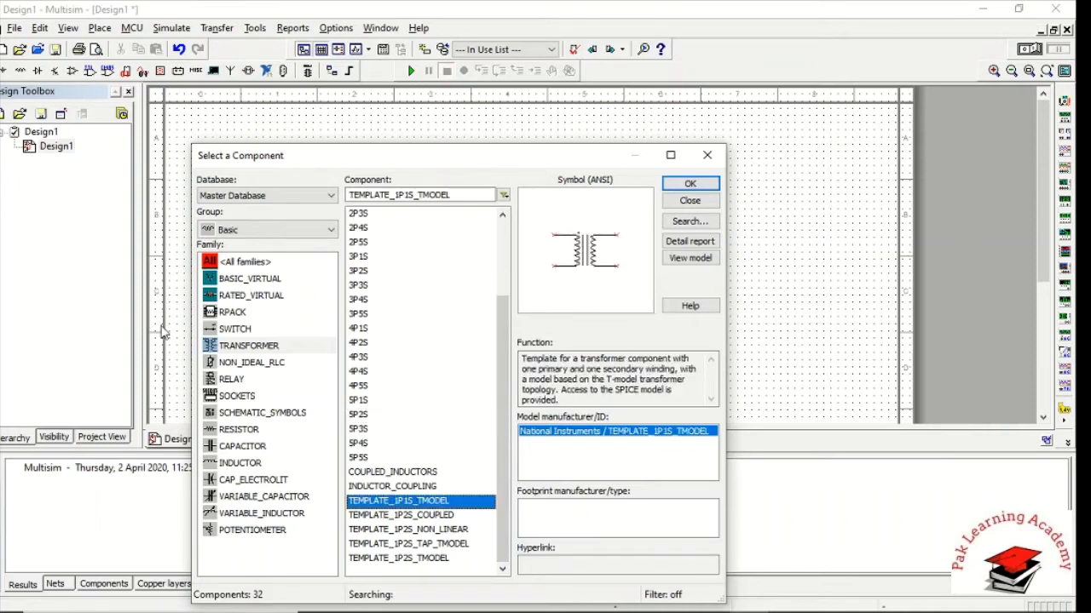
- Preview the non-ideal capacitor, inductor and resistor in the NON_IDEAL_RLC family
click(247, 363)
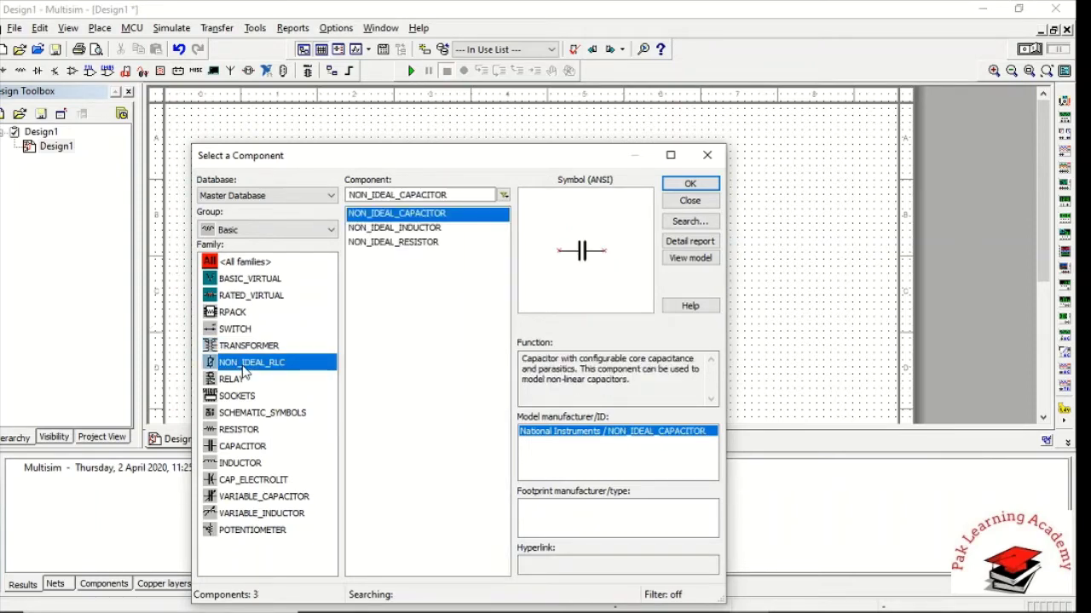
click(397, 229)
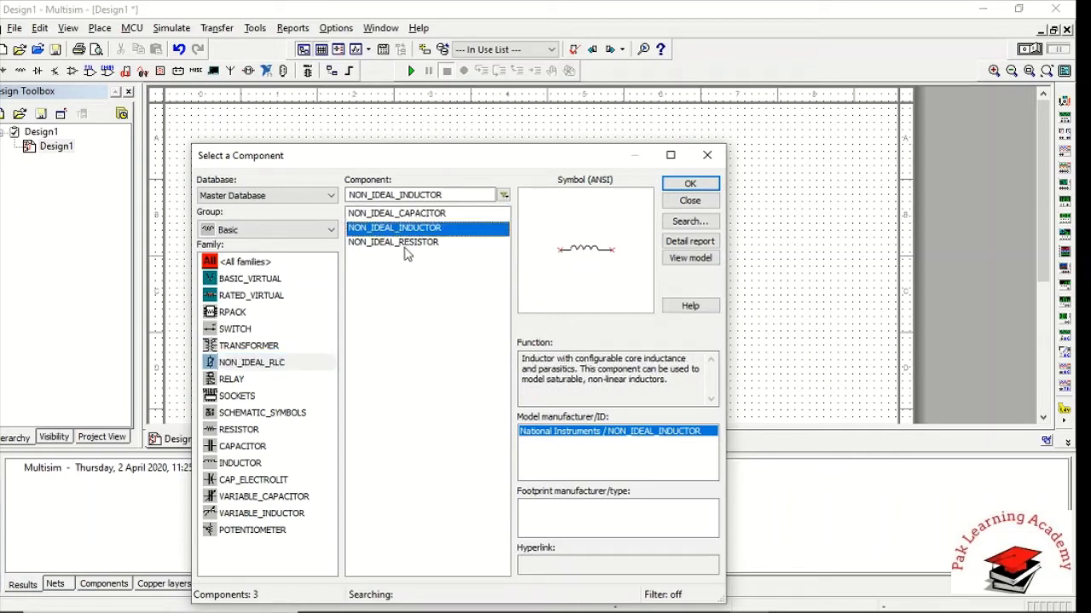
click(404, 245)
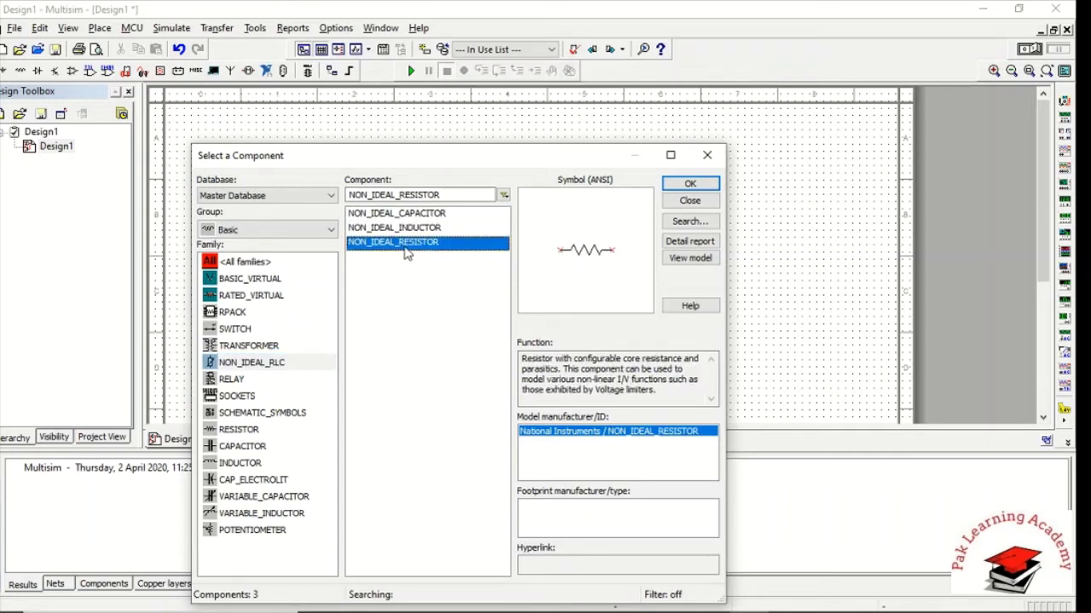
- Examine the RELAY family, previewing the symbols of EMR161A05, EMR151A03 and EMR131B12
click(236, 379)
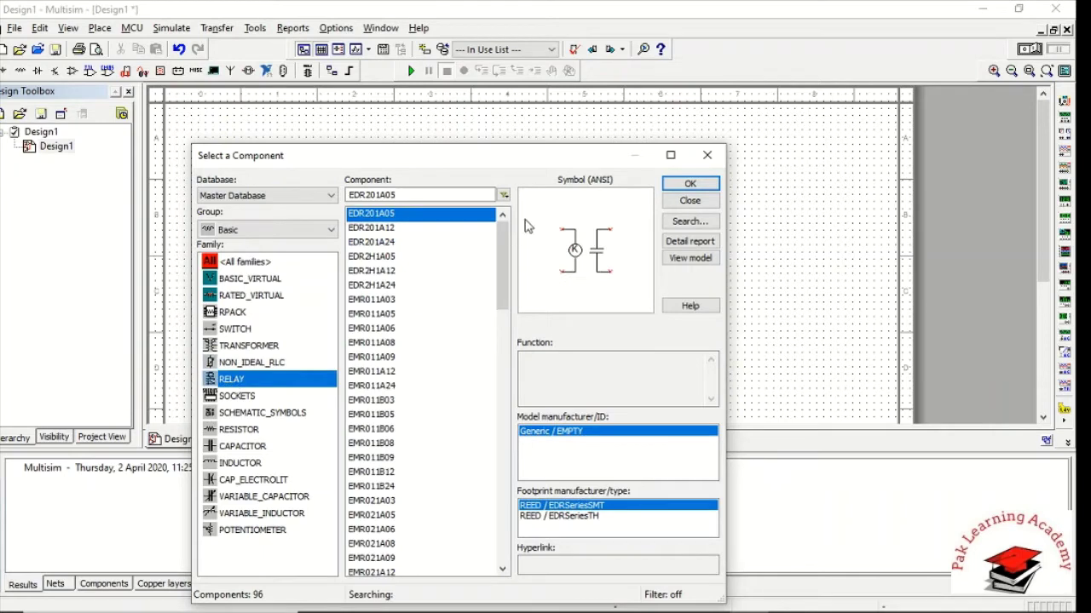
drag(497, 238, 501, 502)
click(412, 517)
click(375, 402)
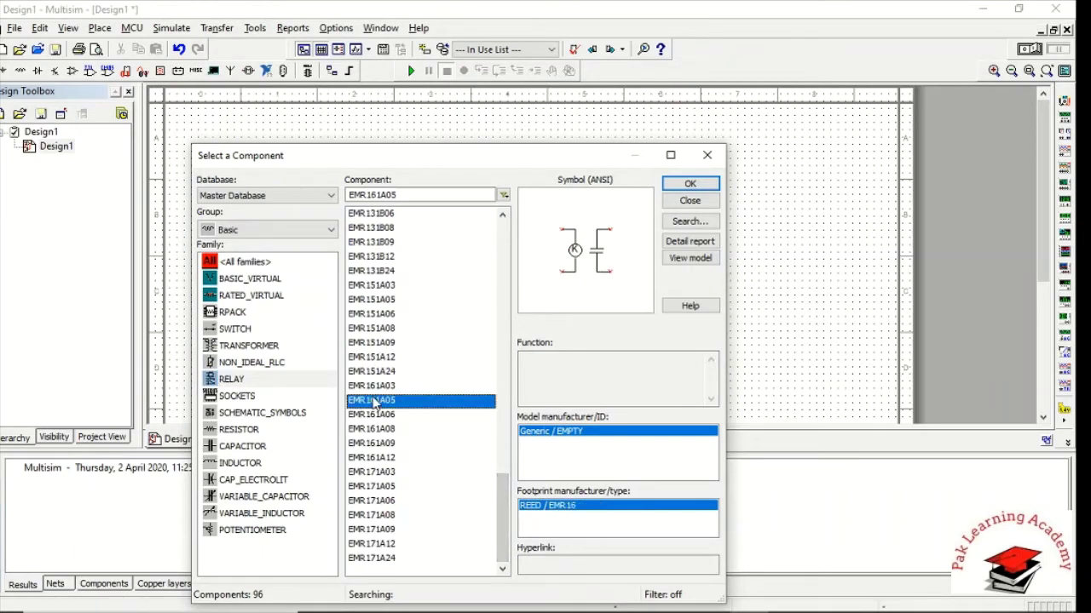
click(373, 357)
click(372, 290)
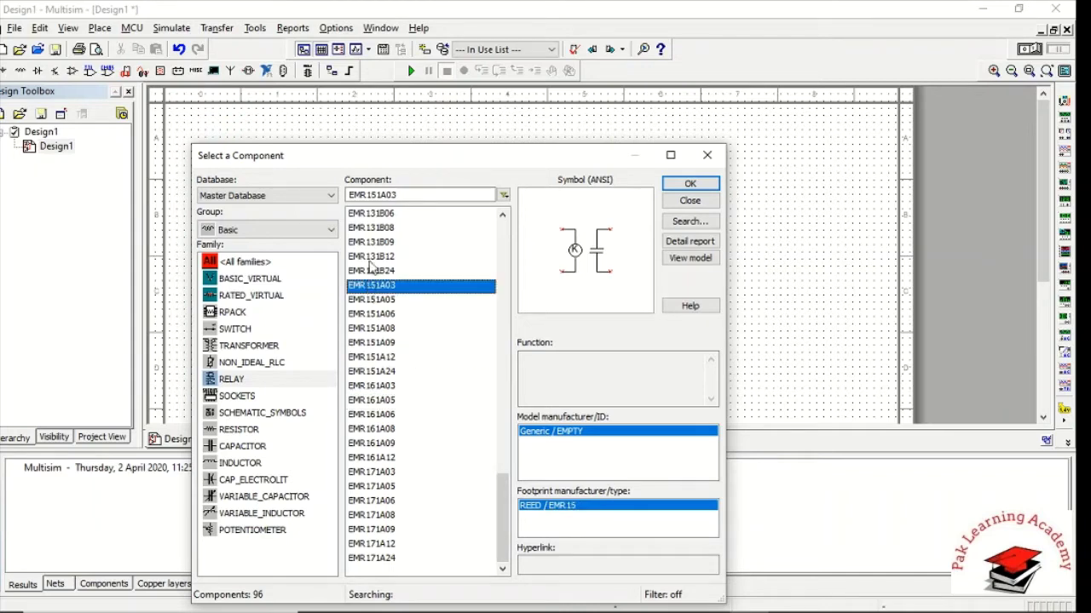
click(371, 258)
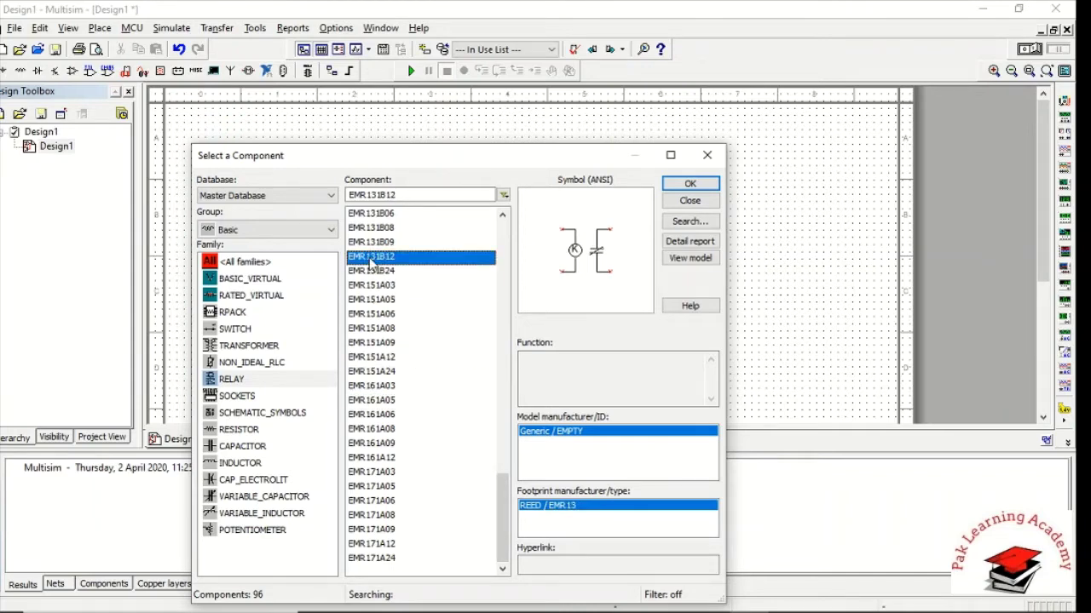
- Examine the SOCKETS and SCHEMATIC_SYMBOLS families, previewing the DIP24 socket and the RELAY_NC symbol
click(229, 397)
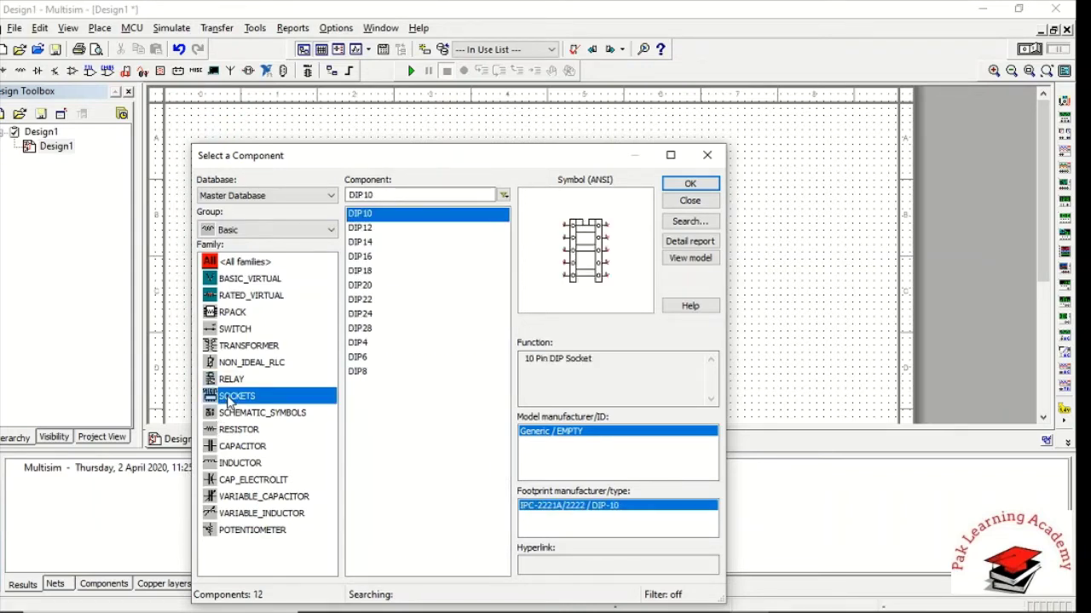
click(375, 315)
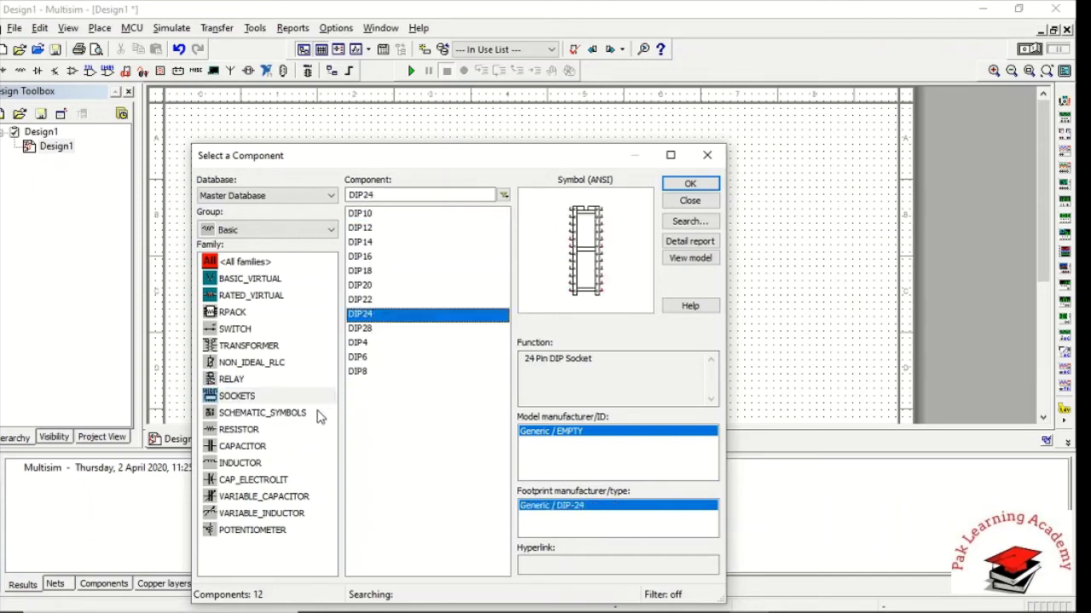
click(266, 431)
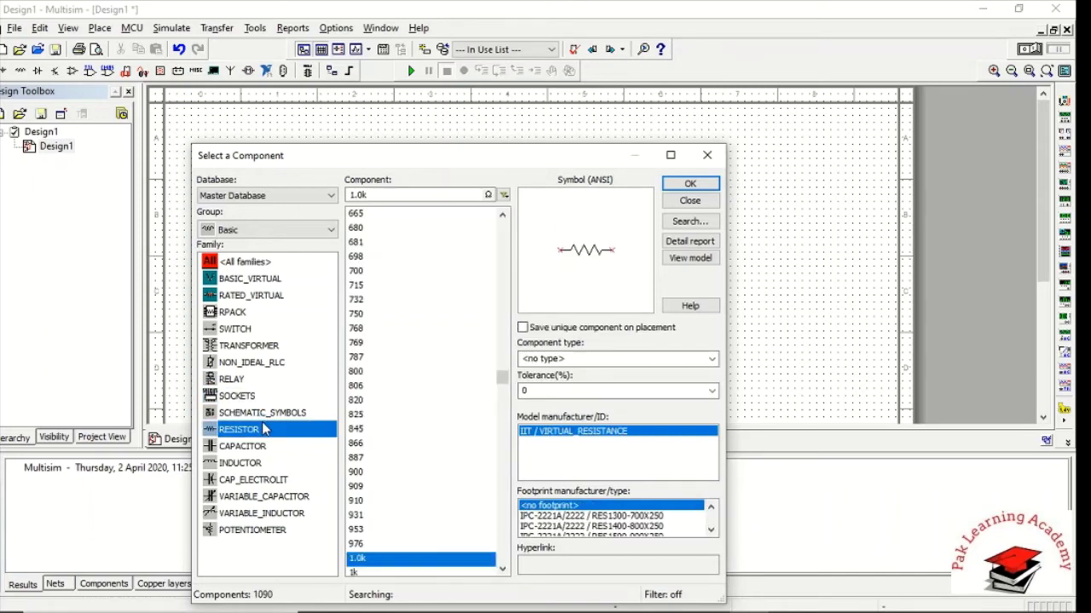
click(268, 414)
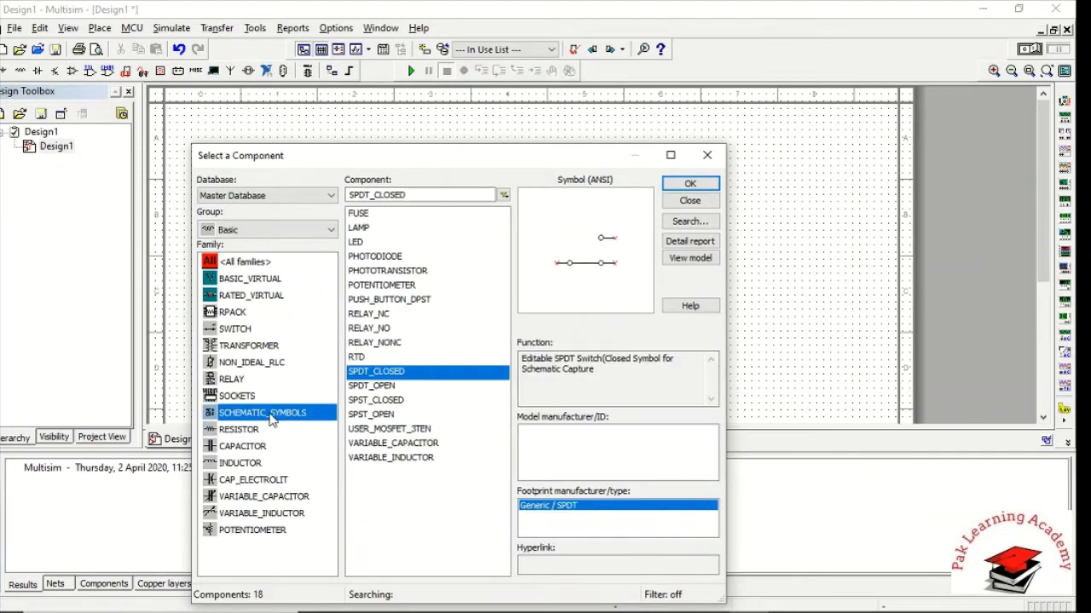
click(414, 317)
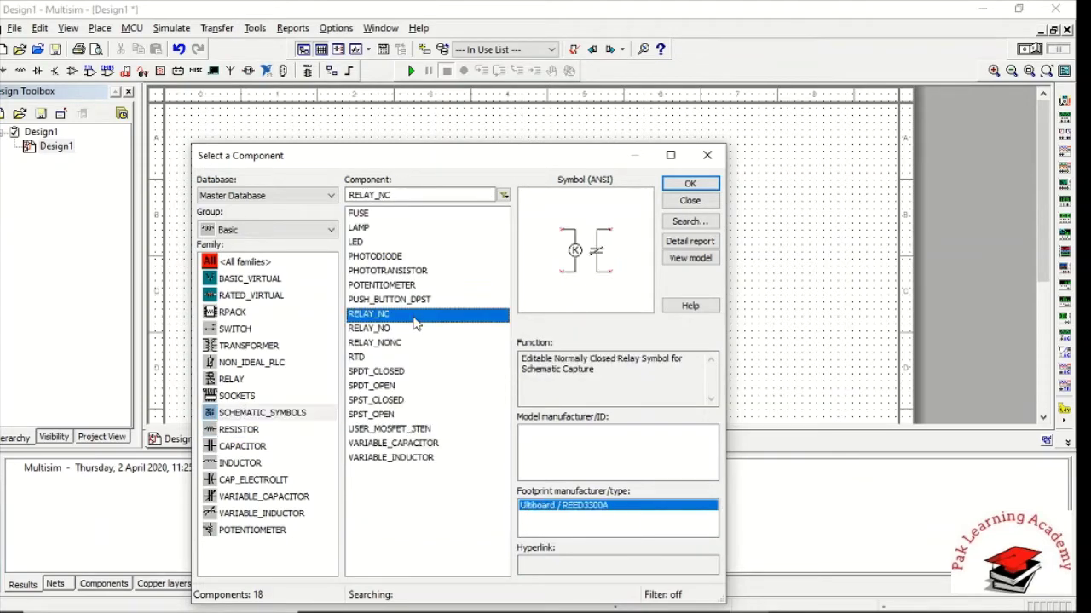
- Preview the PHOTOTRANSISTOR, LED, FUSE and VARIABLE_CAPACITOR symbols in the SCHEMATIC_SYMBOLS family
click(406, 288)
click(400, 272)
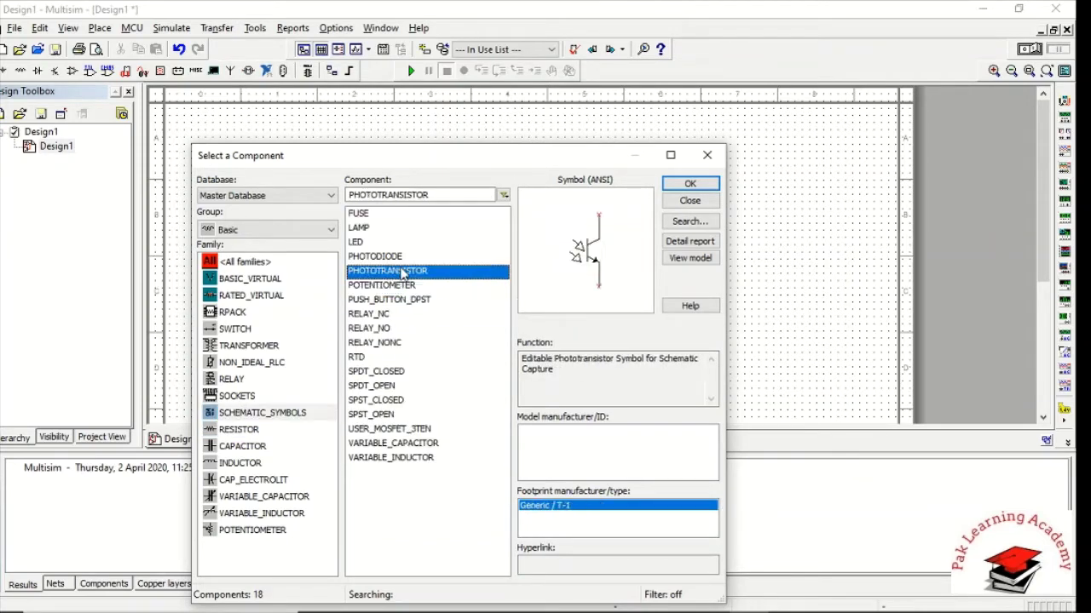
click(380, 260)
click(389, 273)
click(362, 242)
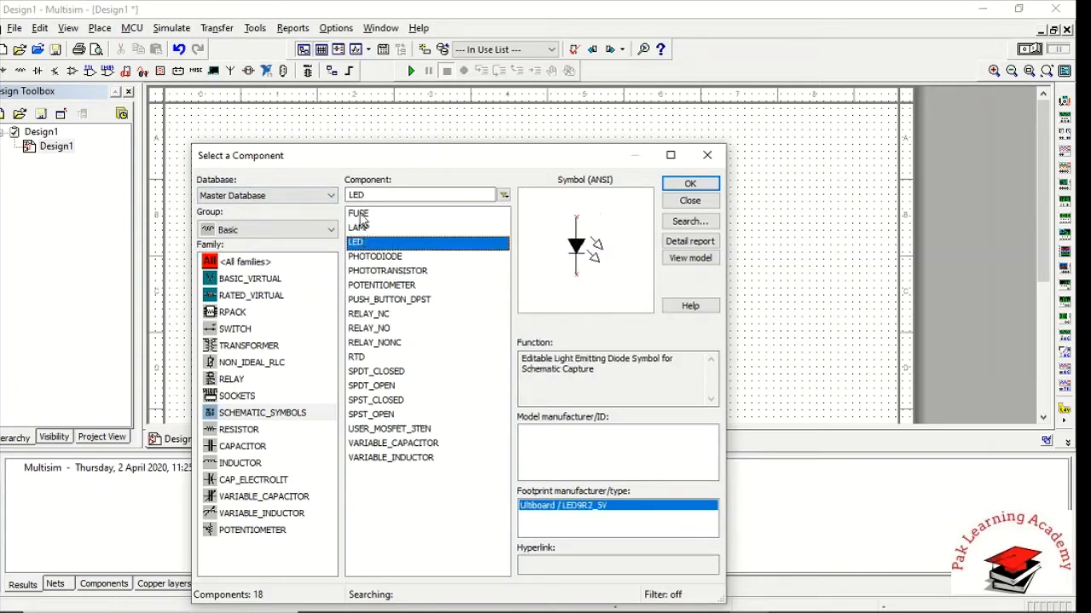
click(359, 214)
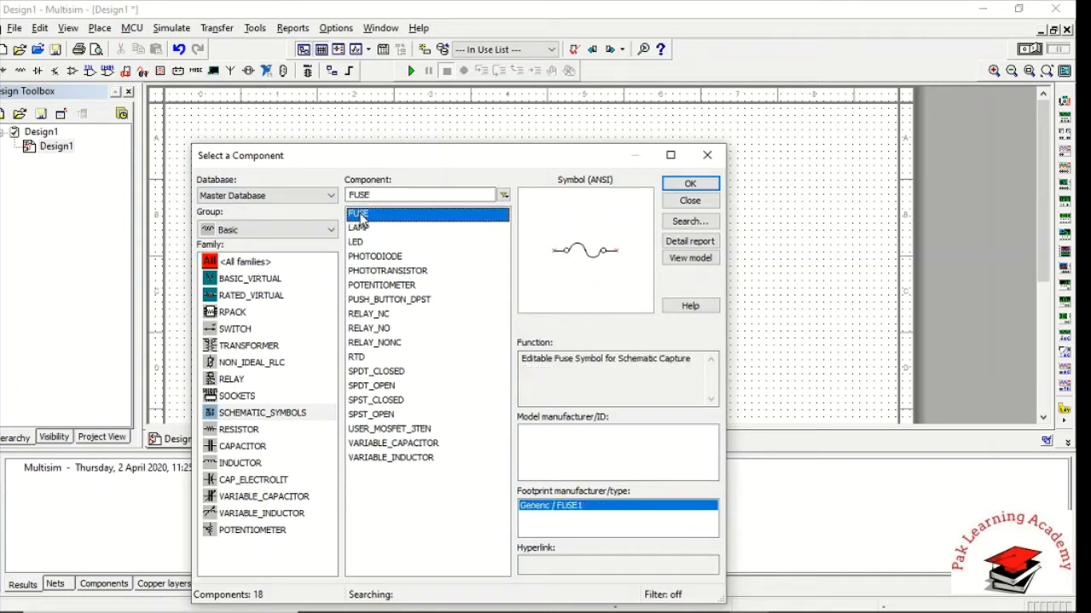
click(404, 446)
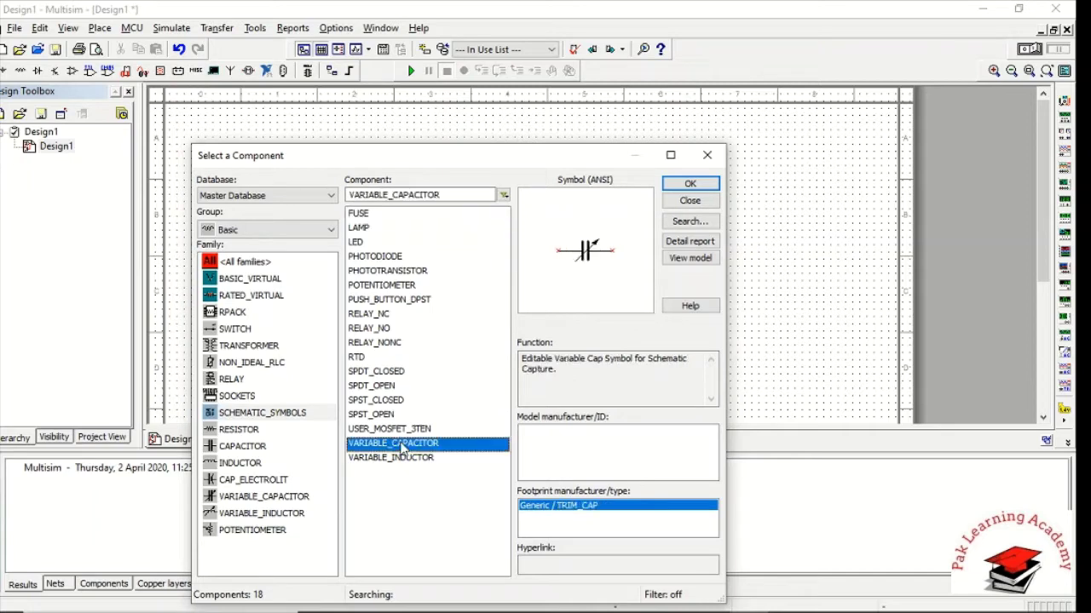
- Place a 0.001 Ω resistor from the RESISTOR family on the schematic beside the DC source V1
click(230, 431)
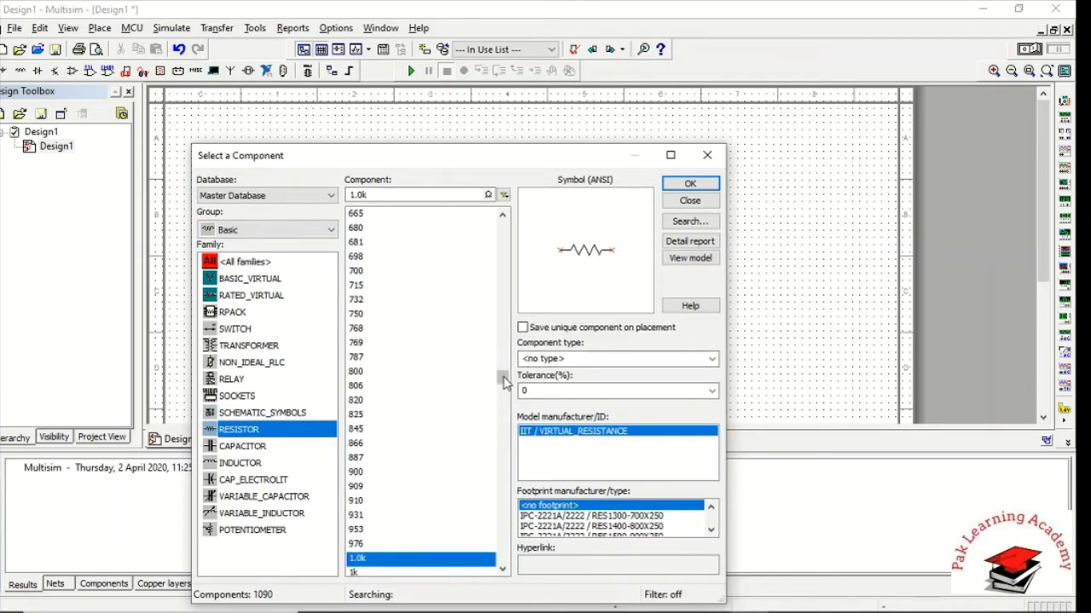
drag(502, 379, 495, 334)
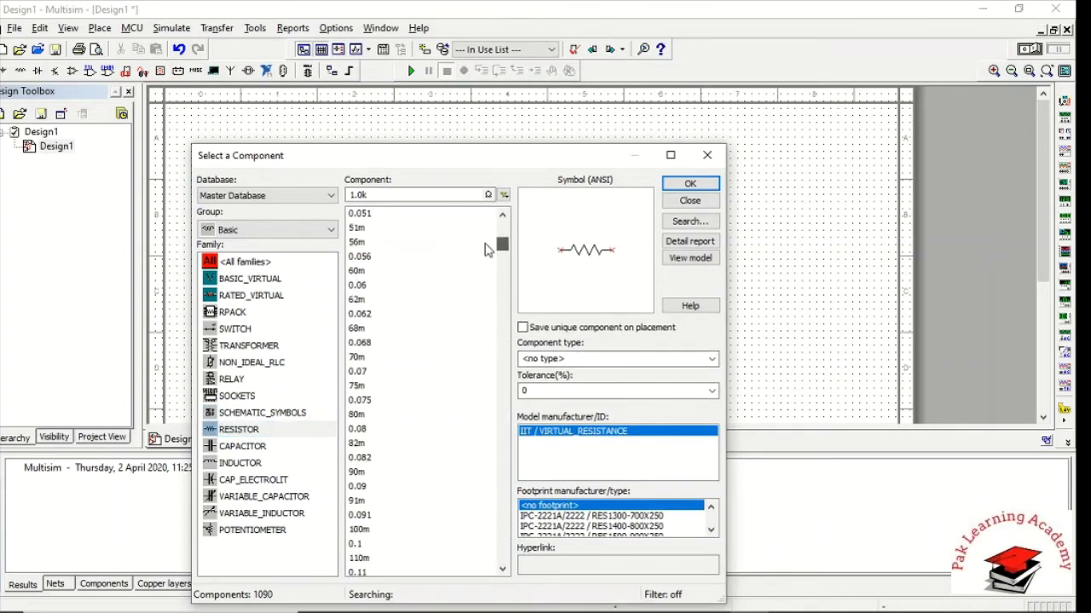
click(506, 285)
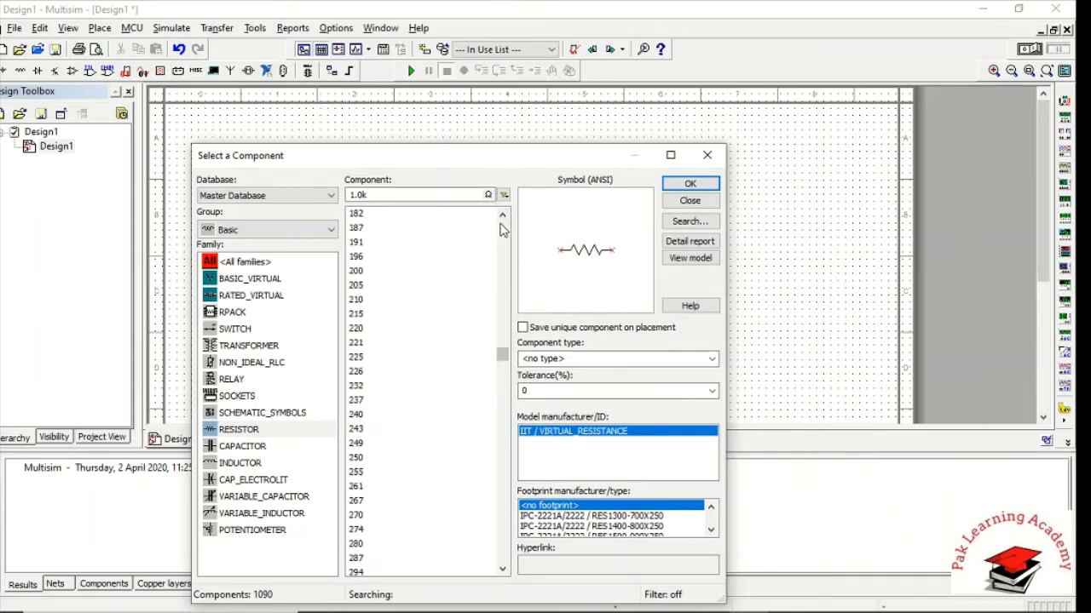
drag(507, 288, 503, 213)
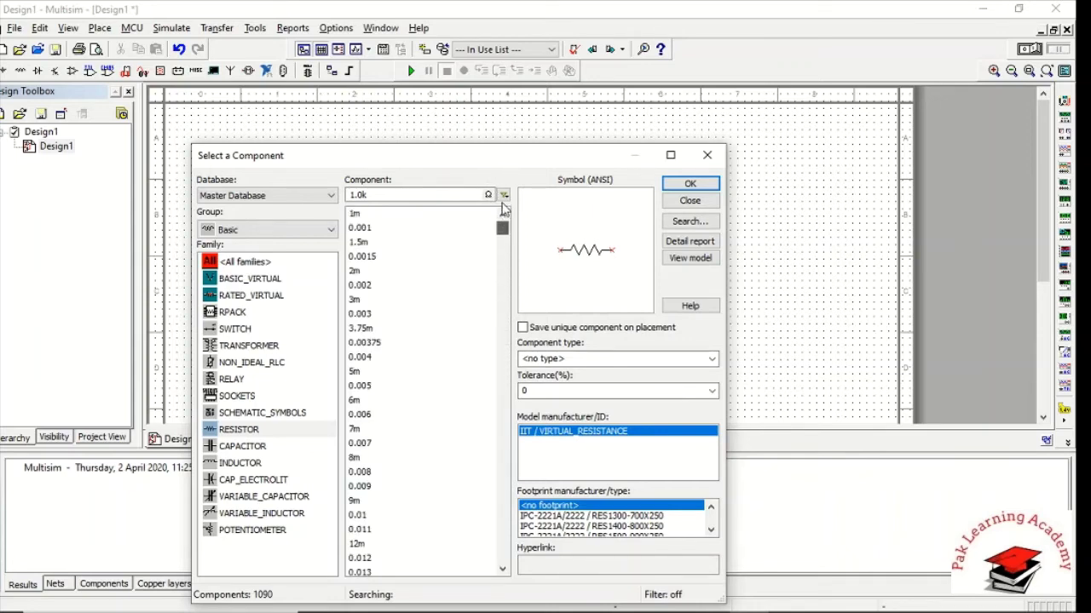
double_click(361, 228)
click(525, 252)
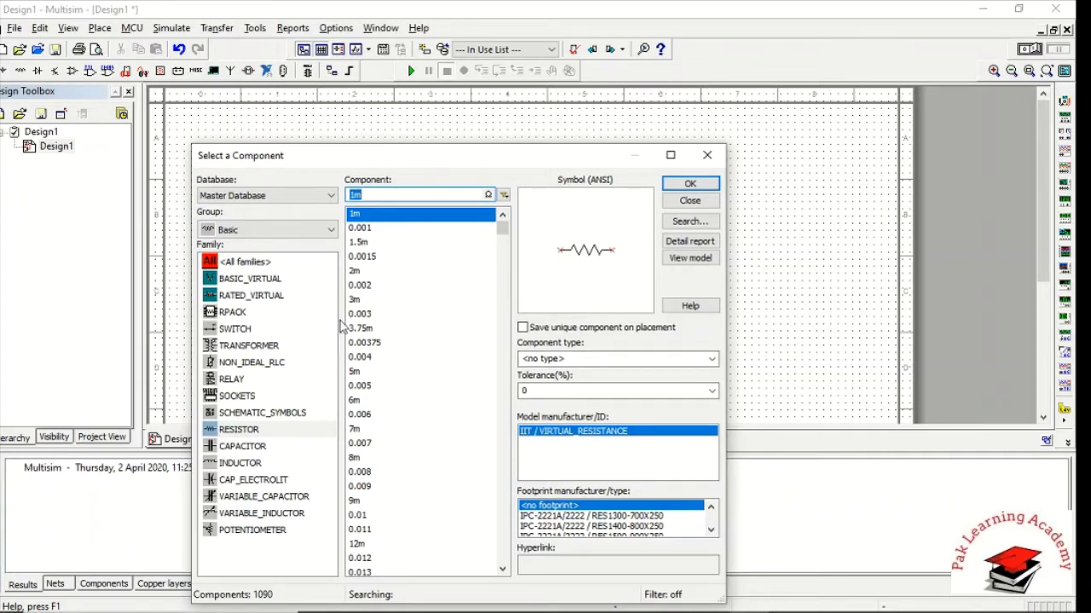
- Examine the CAPACITOR, INDUCTOR and POTENTIOMETER families, and close the component browser
click(247, 446)
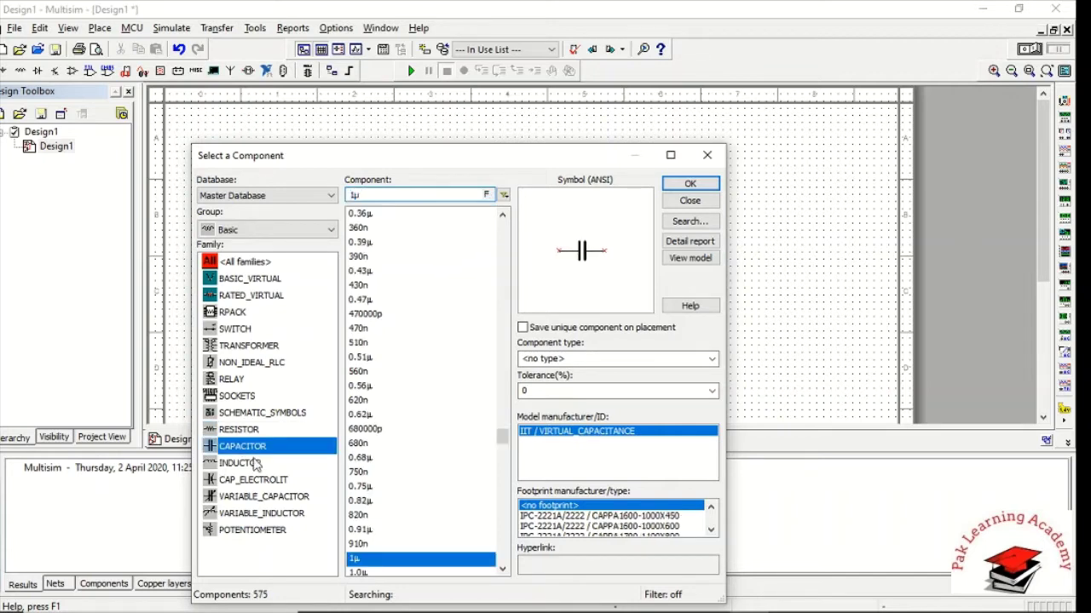
click(249, 464)
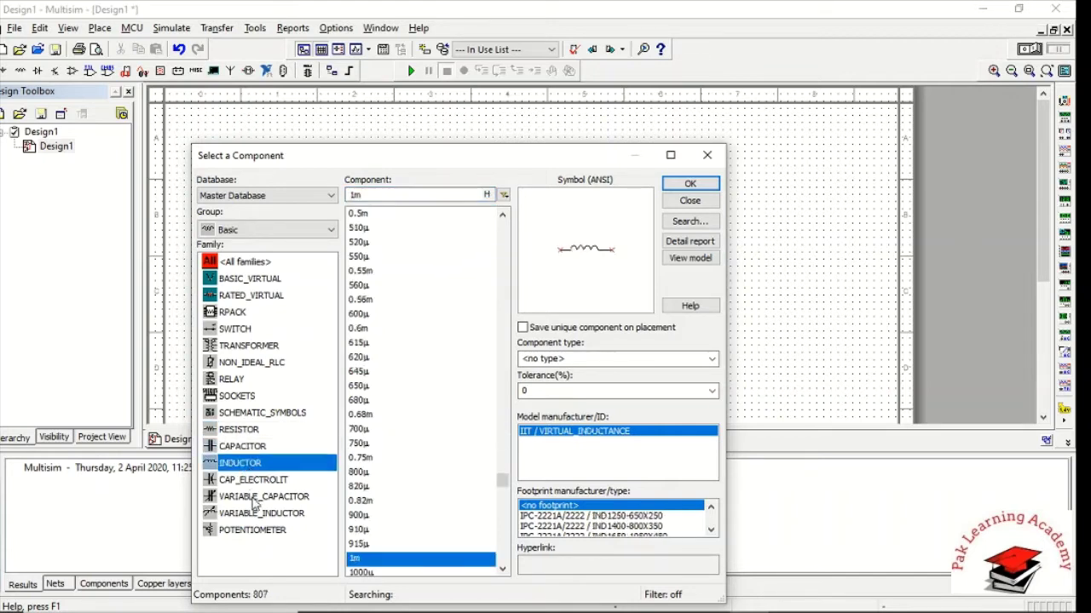
click(255, 530)
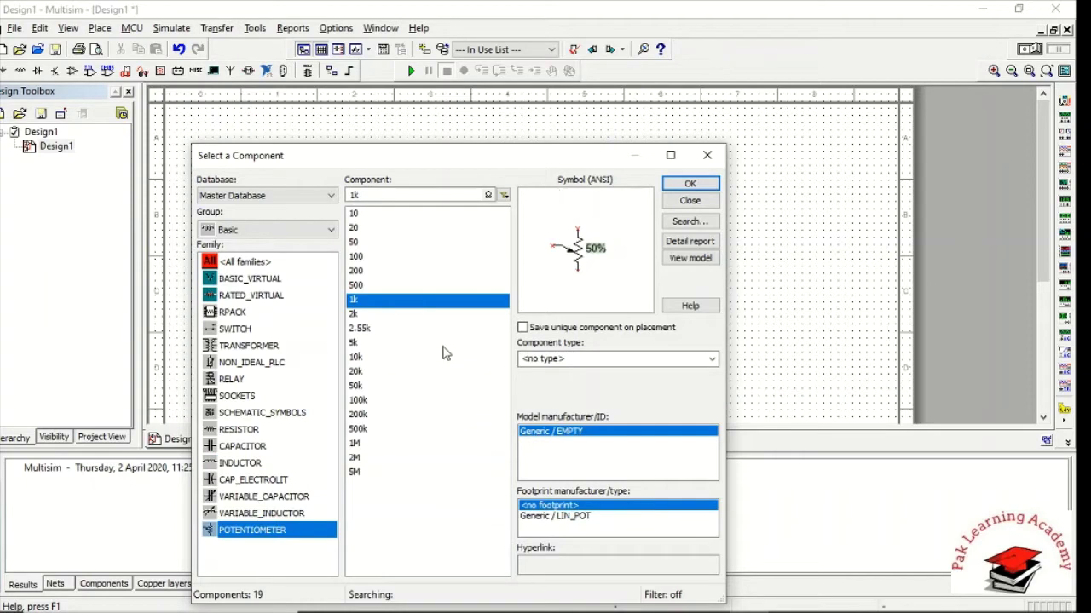
click(708, 154)
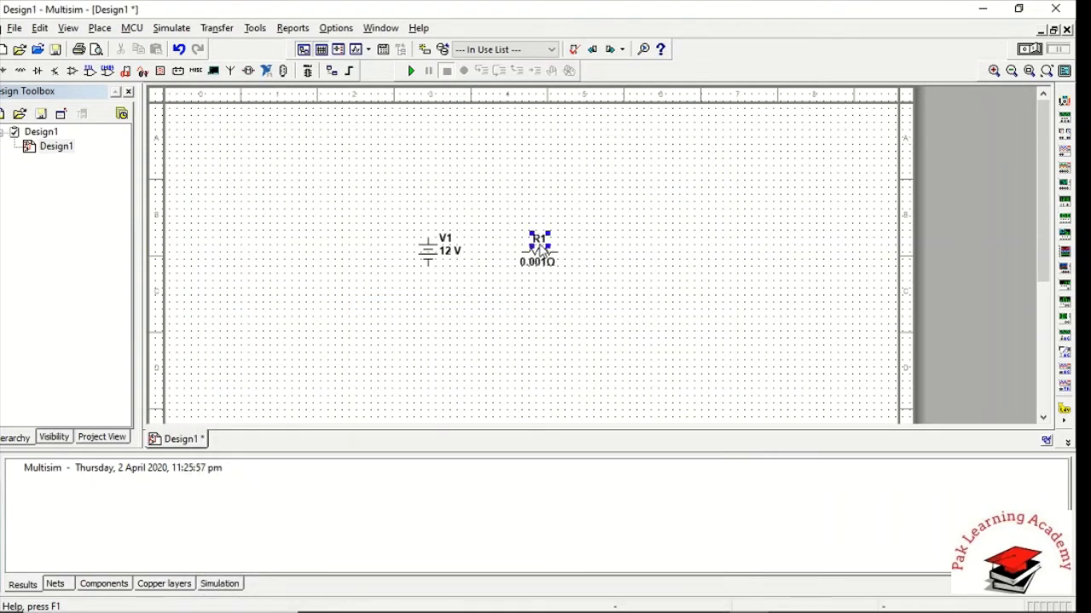
- Move resistor R1 up and closer to the DC source V1 and set its resistance to 1k
click(542, 256)
drag(542, 256, 513, 222)
click(493, 349)
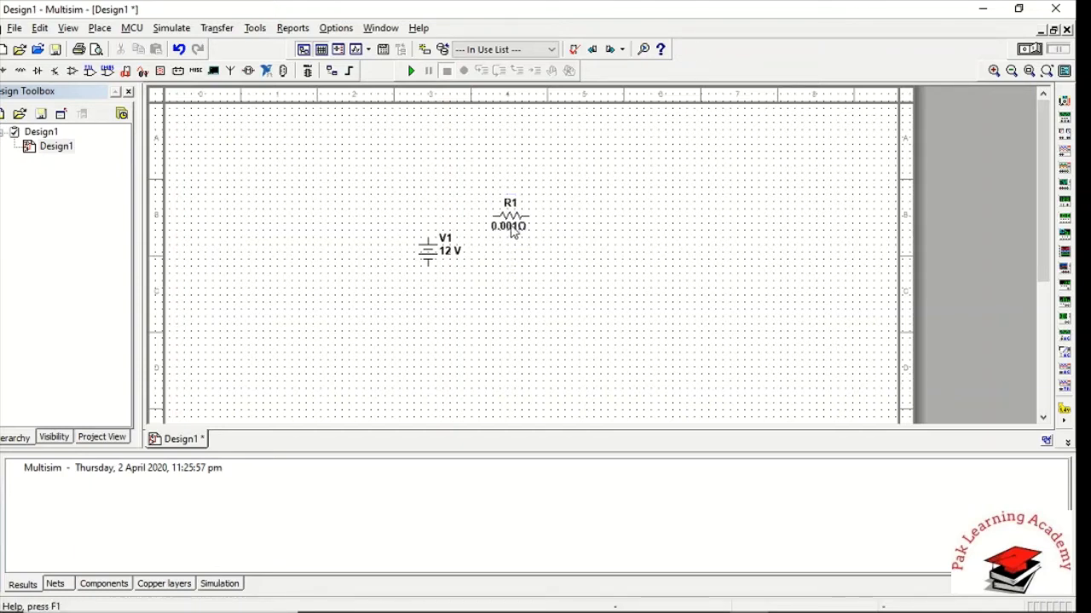
click(513, 235)
double_click(512, 236)
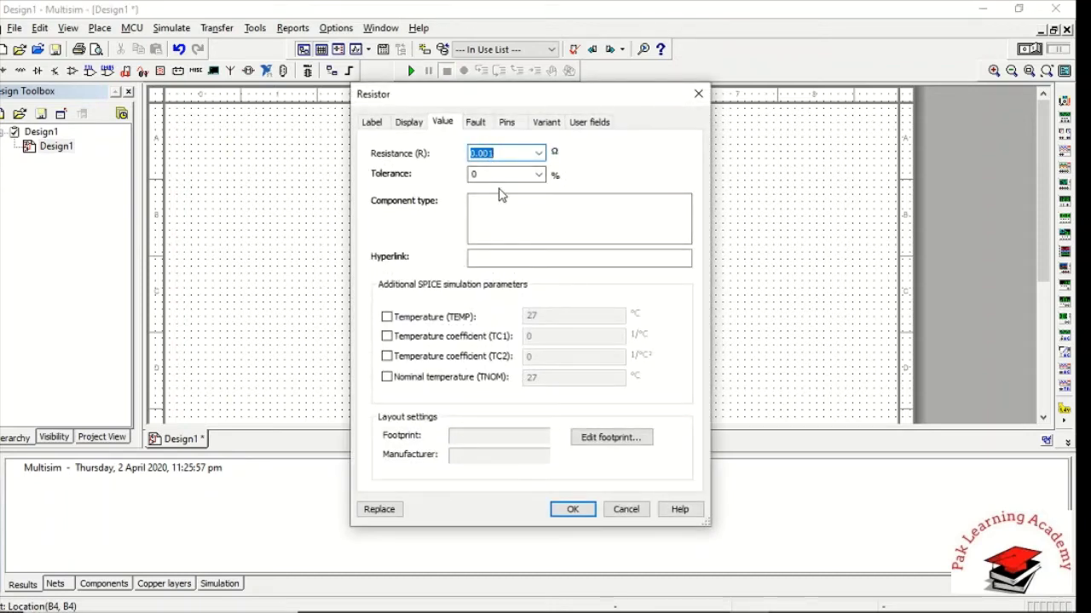
text(1k)
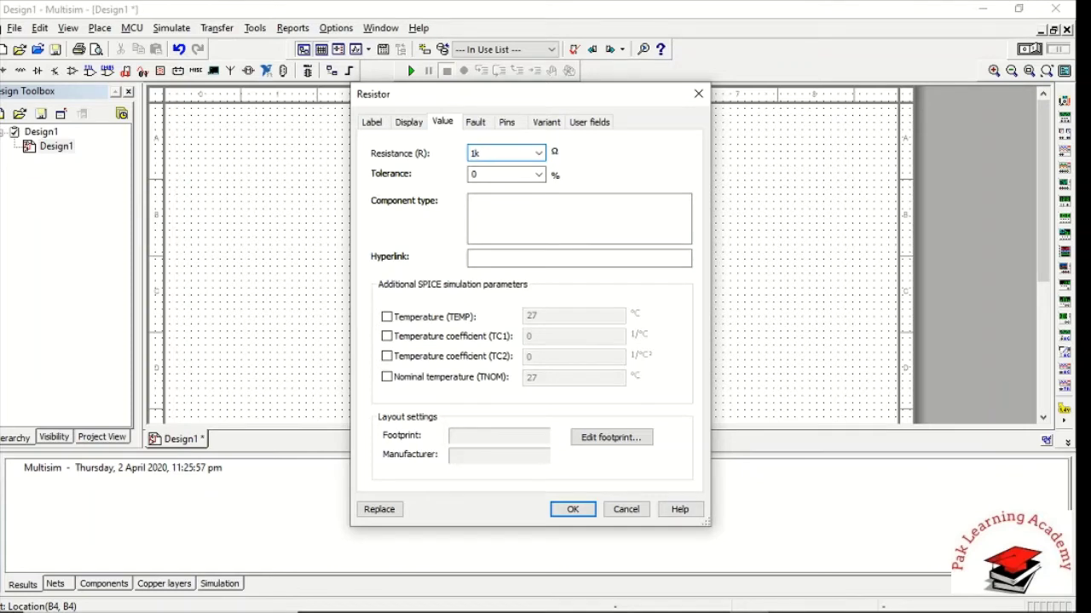
key(Return)
- Copy the 1 kΩ resistor R1 and paste three copies on the side of it away from the DC source
click(511, 222)
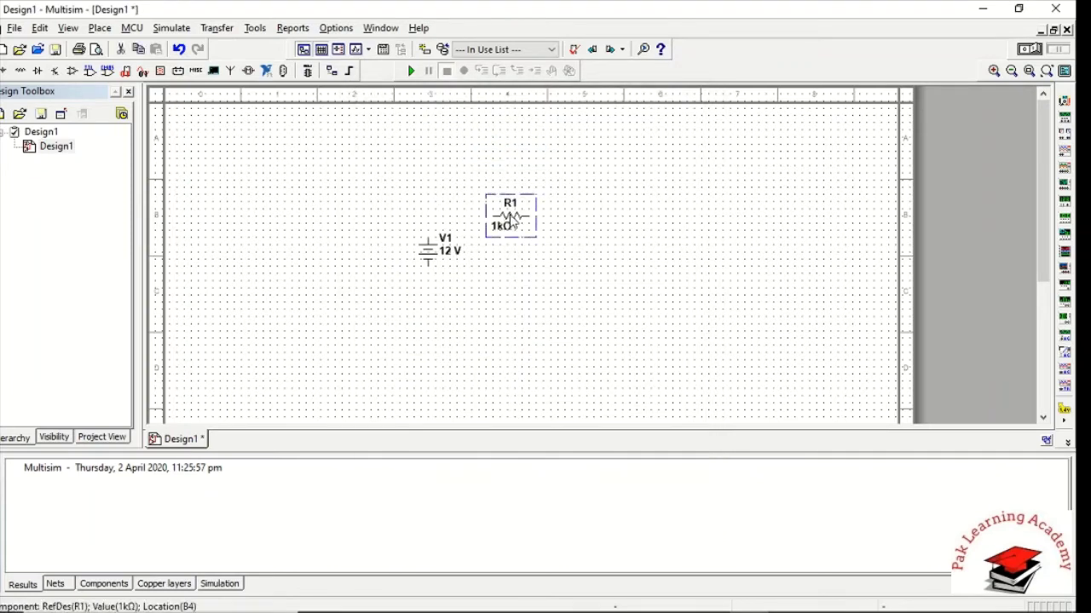
key(ctrl+c)
key(ctrl+v)
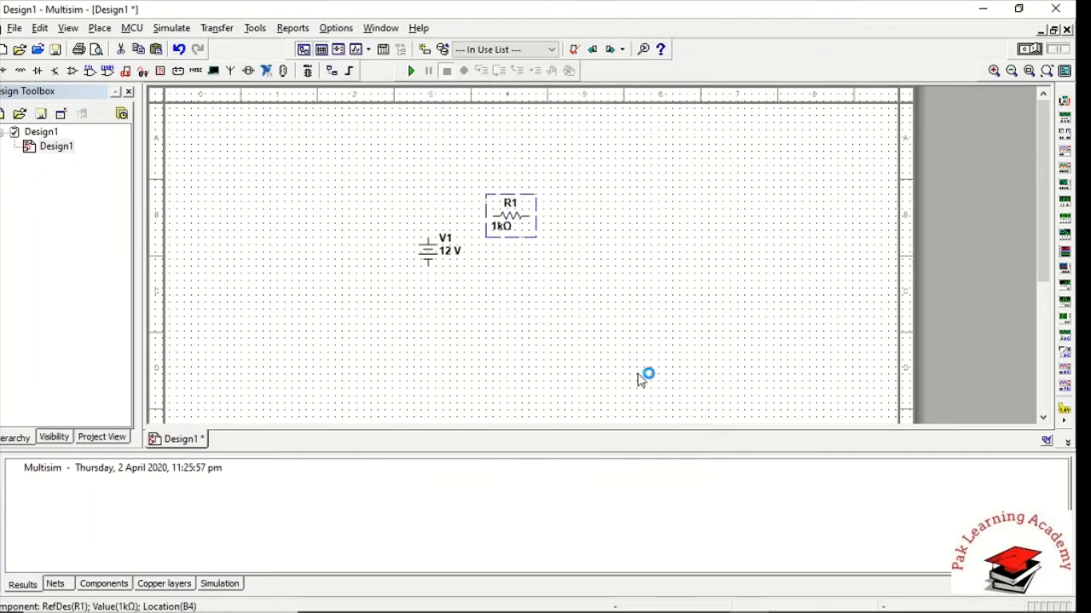
click(625, 271)
key(ctrl+v)
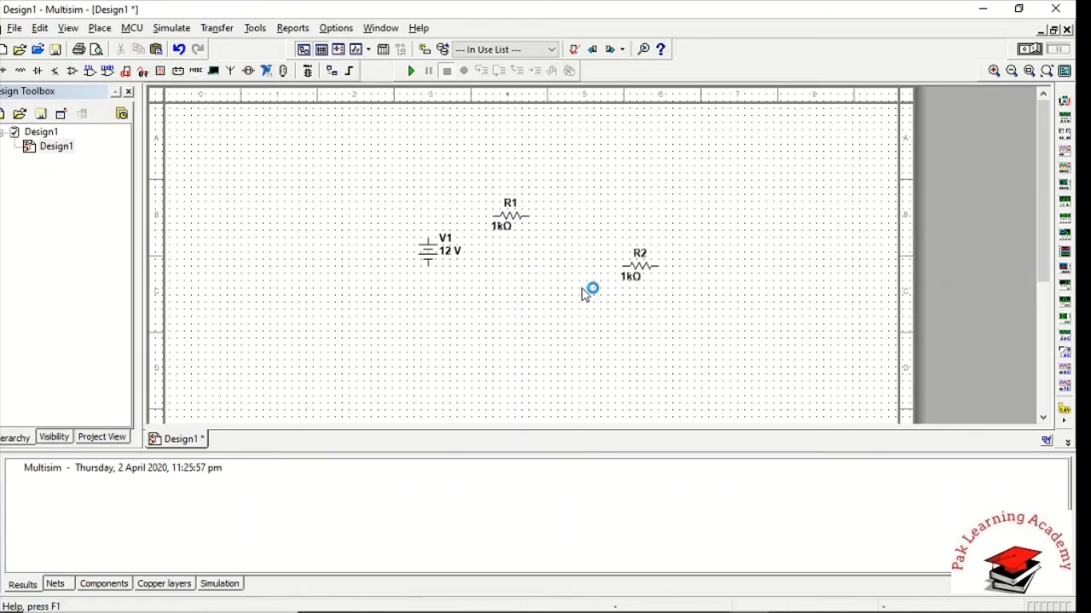
click(555, 256)
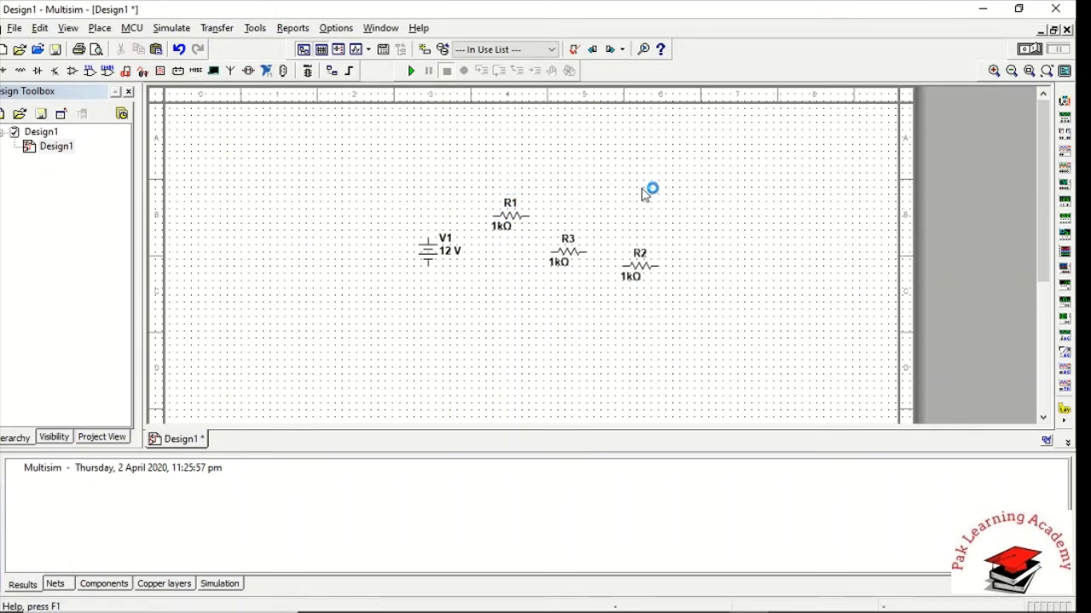
key(ctrl+v)
click(607, 207)
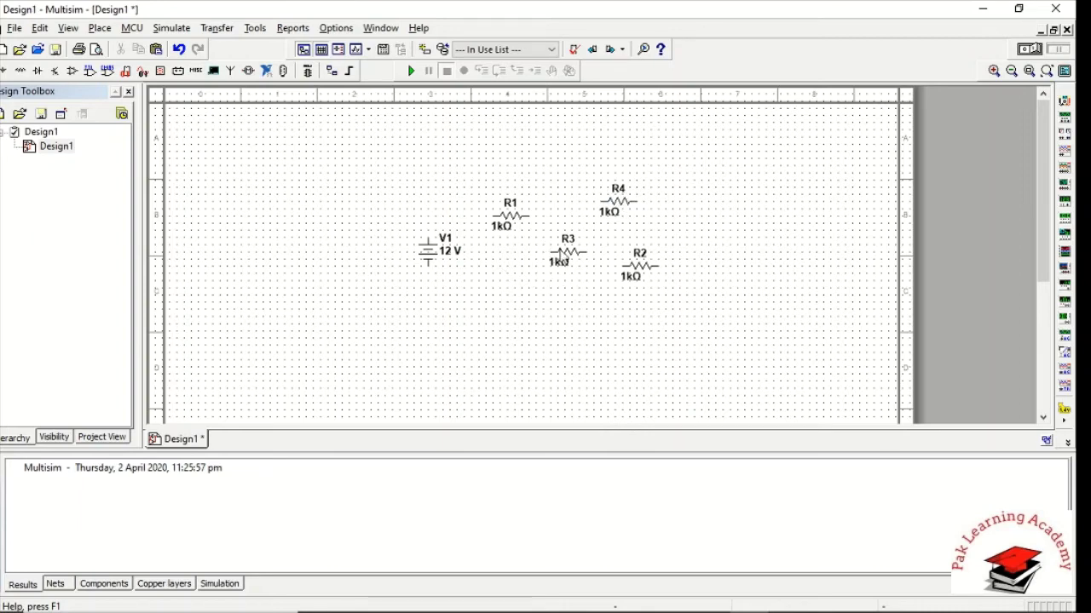
- Rotate R2 and R3 to vertical and arrange R4 level with R1, with R3 hanging between them
click(563, 253)
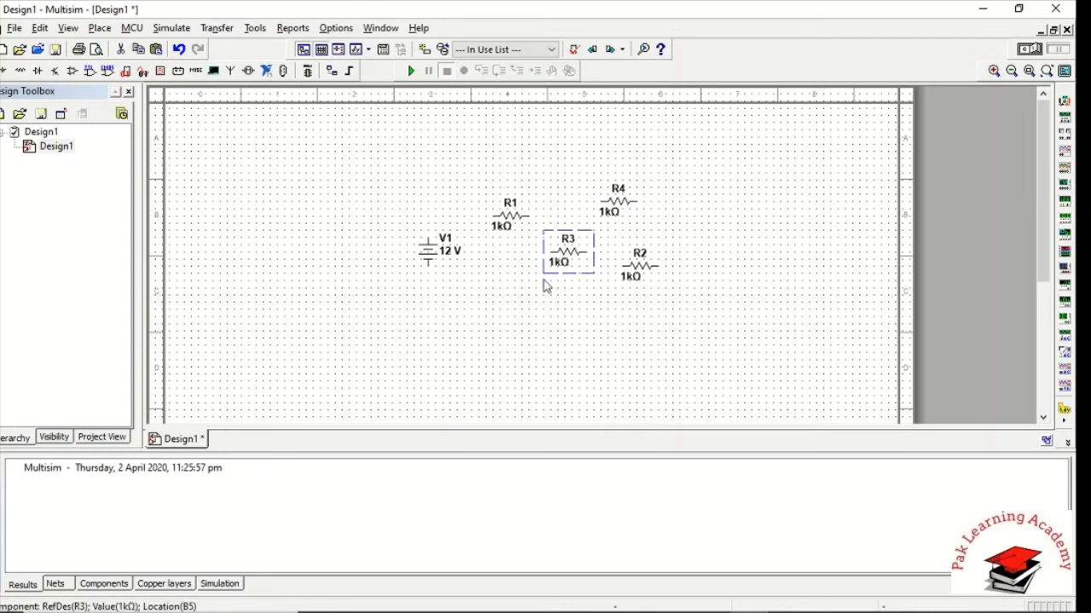
key(ctrl+r)
click(637, 271)
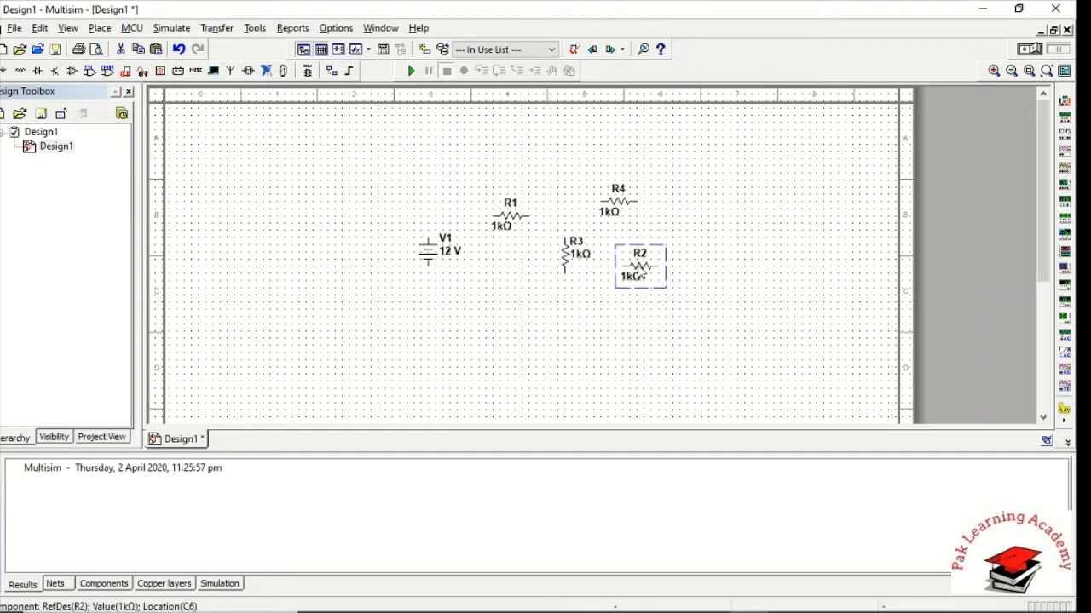
key(ctrl+r)
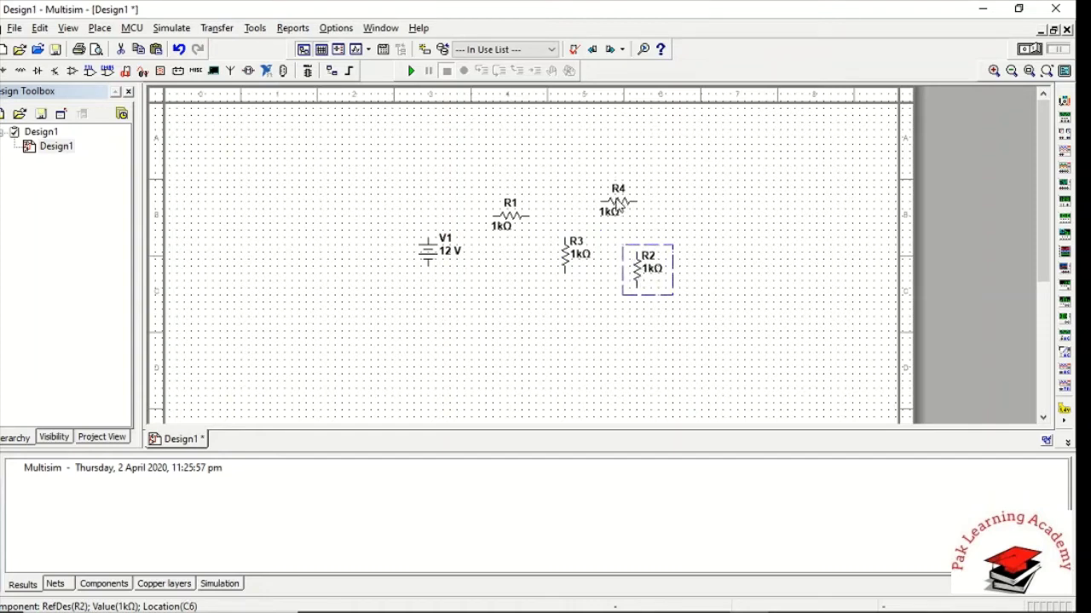
click(619, 205)
key(ctrl+r)
key(ctrl+r)
drag(568, 268, 552, 253)
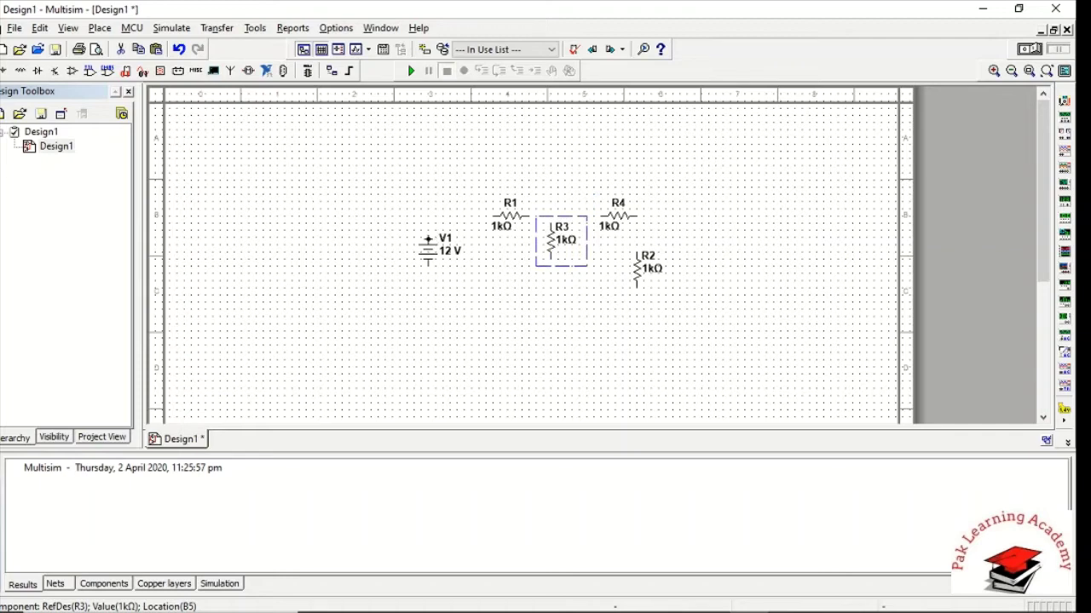
- Wire V1's positive terminal to R1, R1 to the R3 and R4 junction, and R4 to the upper end of R2
click(427, 234)
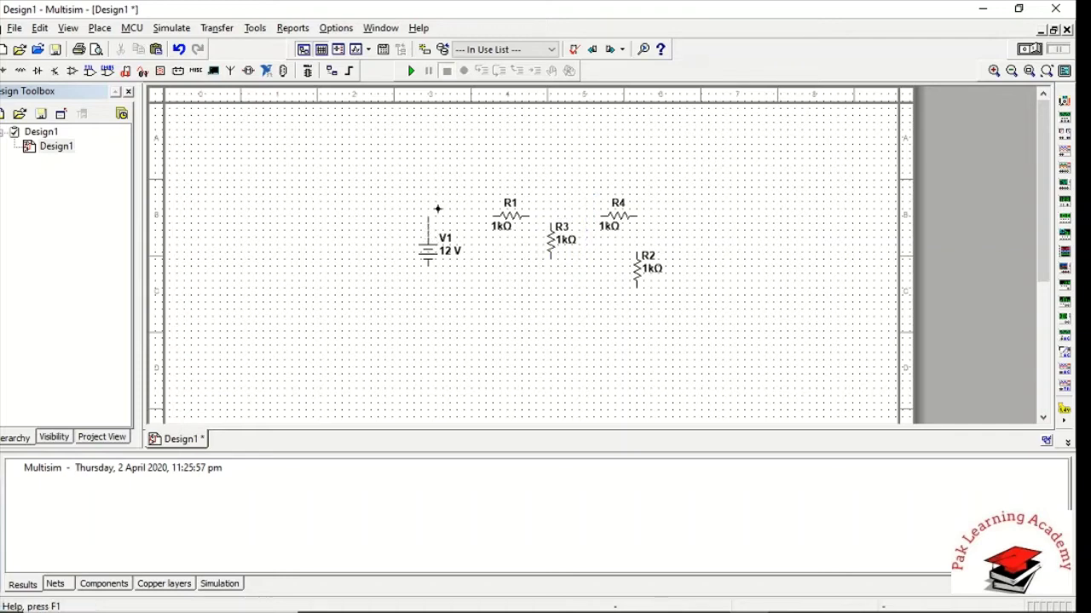
click(494, 216)
click(548, 221)
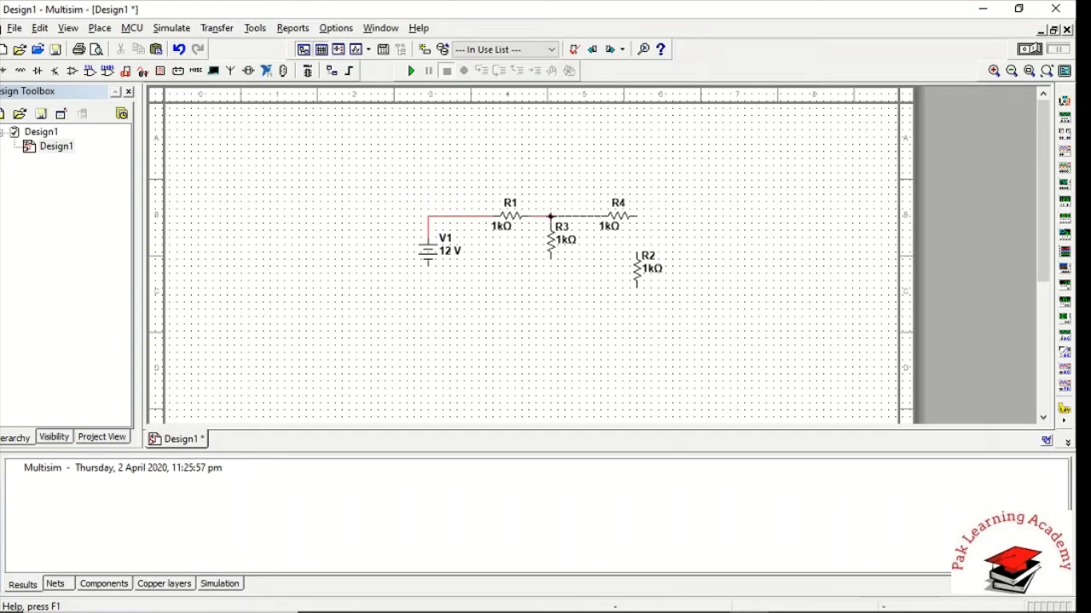
click(601, 216)
click(636, 214)
click(638, 255)
- Wire the lower ends of R3 and R2 back to V1's negative terminal
click(549, 260)
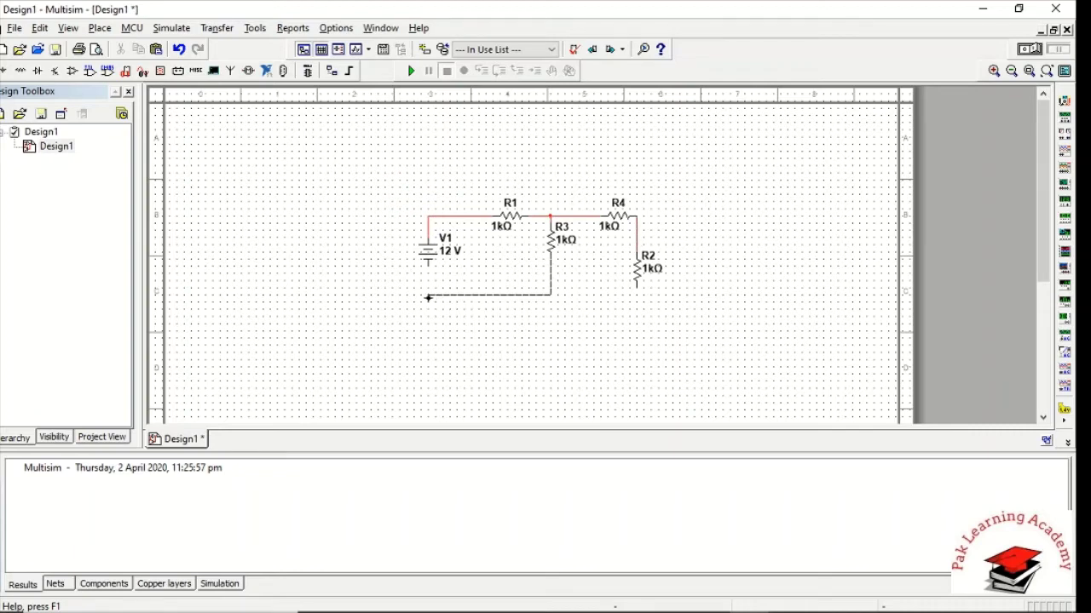
click(427, 265)
click(551, 294)
- Place a GROUND from the POWER_SOURCES family on the circuit's lower return wire
click(4, 73)
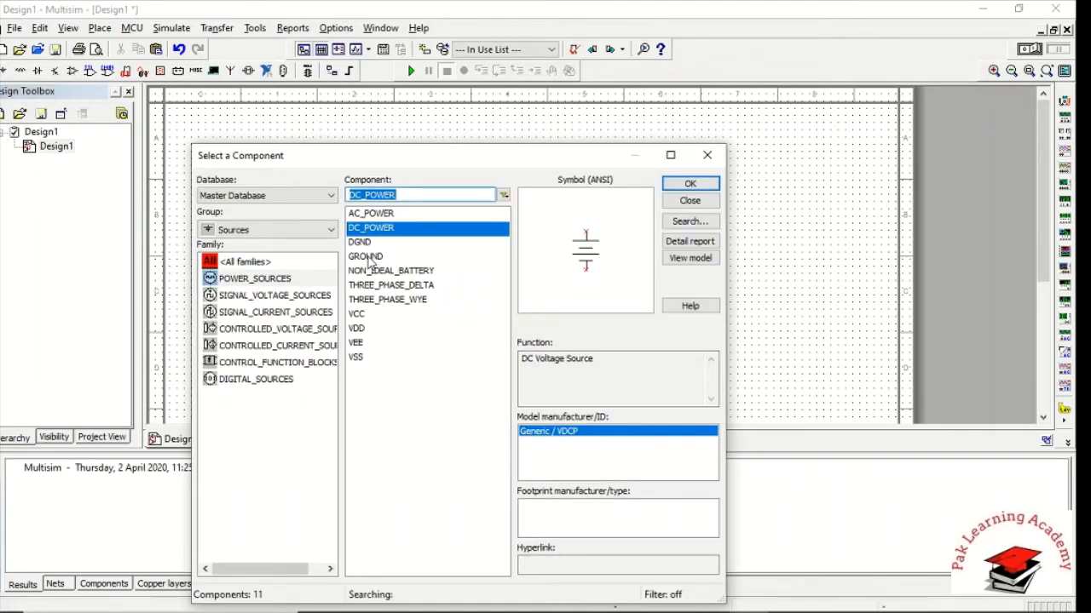
click(368, 257)
click(690, 184)
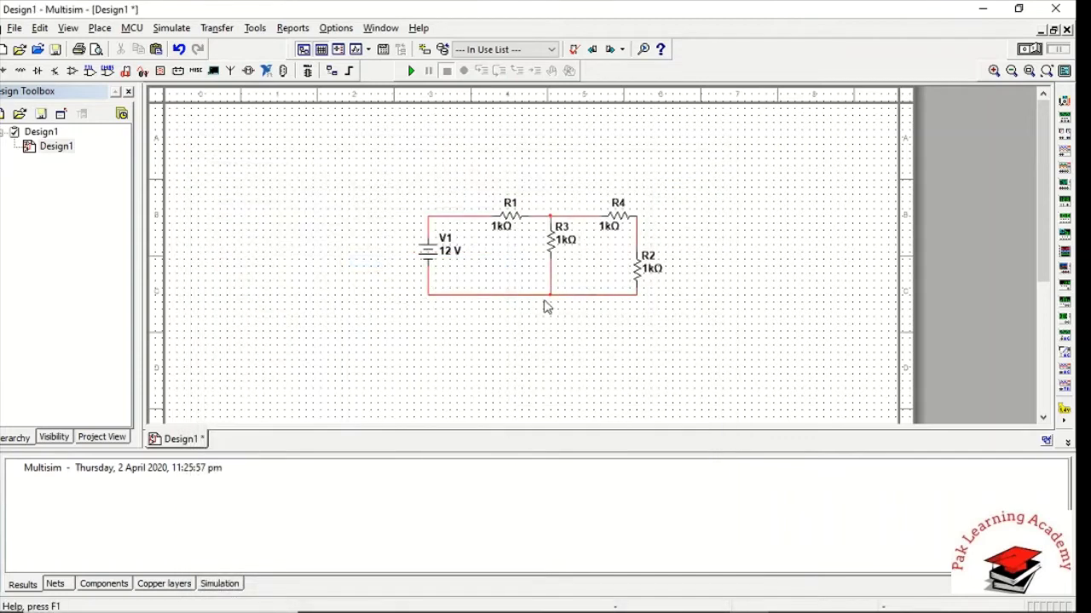
click(528, 304)
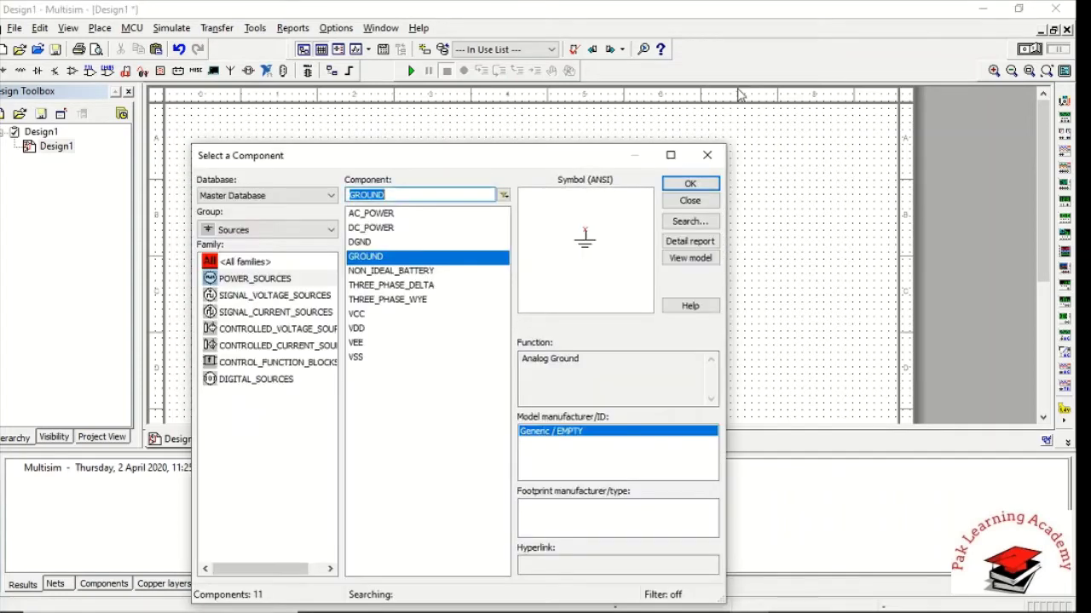
click(694, 199)
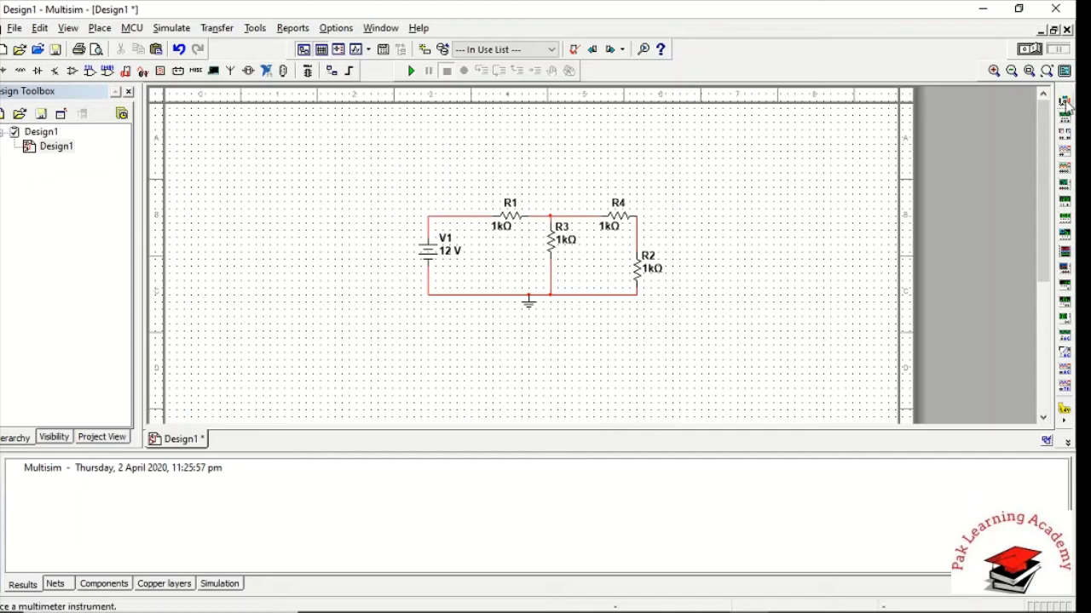
key(ctrl+w)
key(Escape)
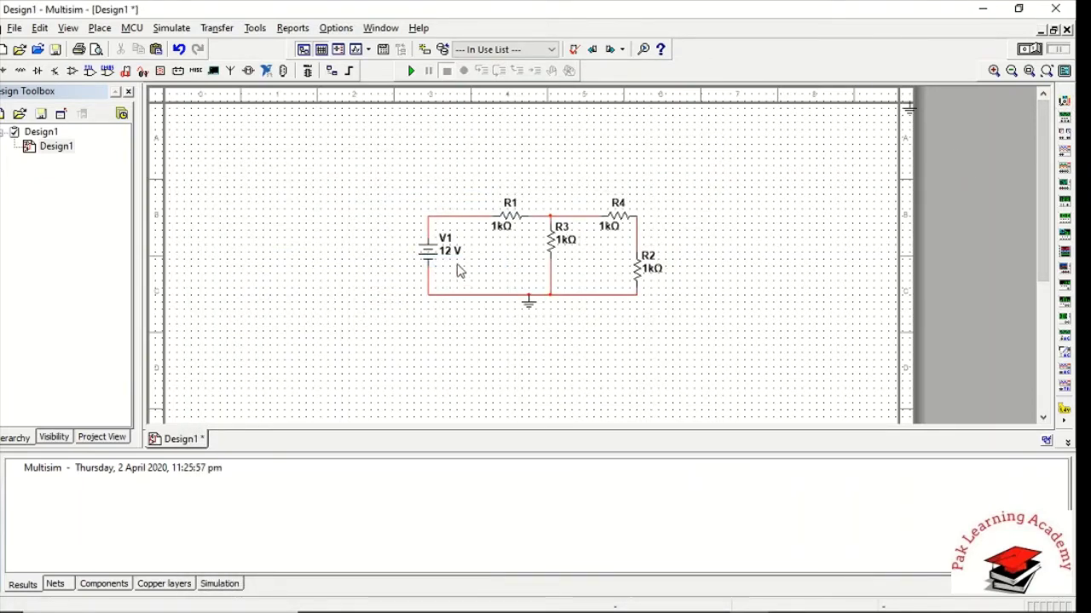
- Set the voltage of the DC source V1 to 20 V
double_click(449, 252)
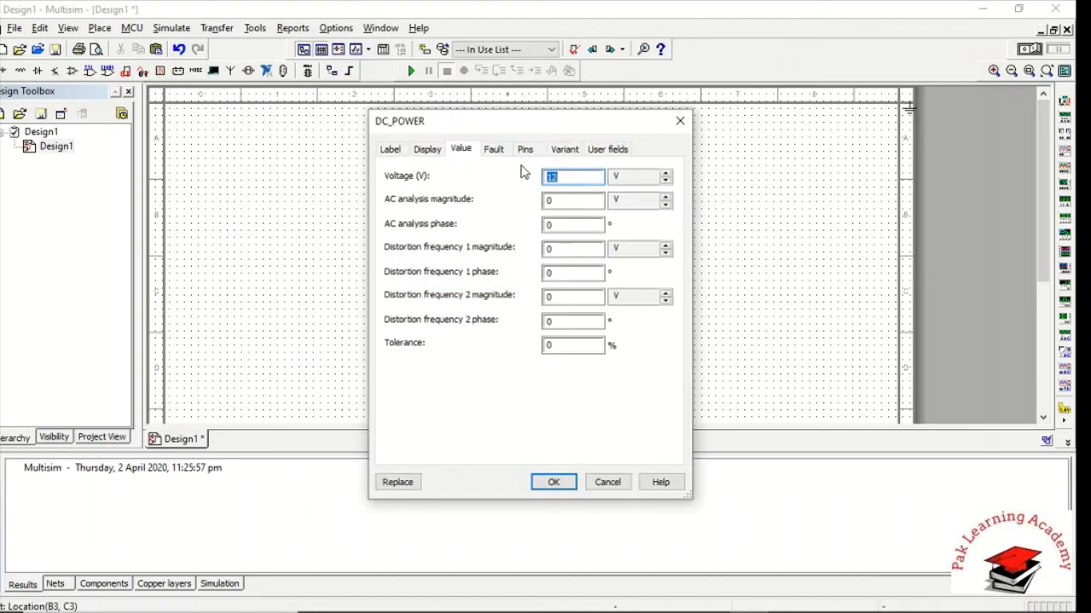
text(20)
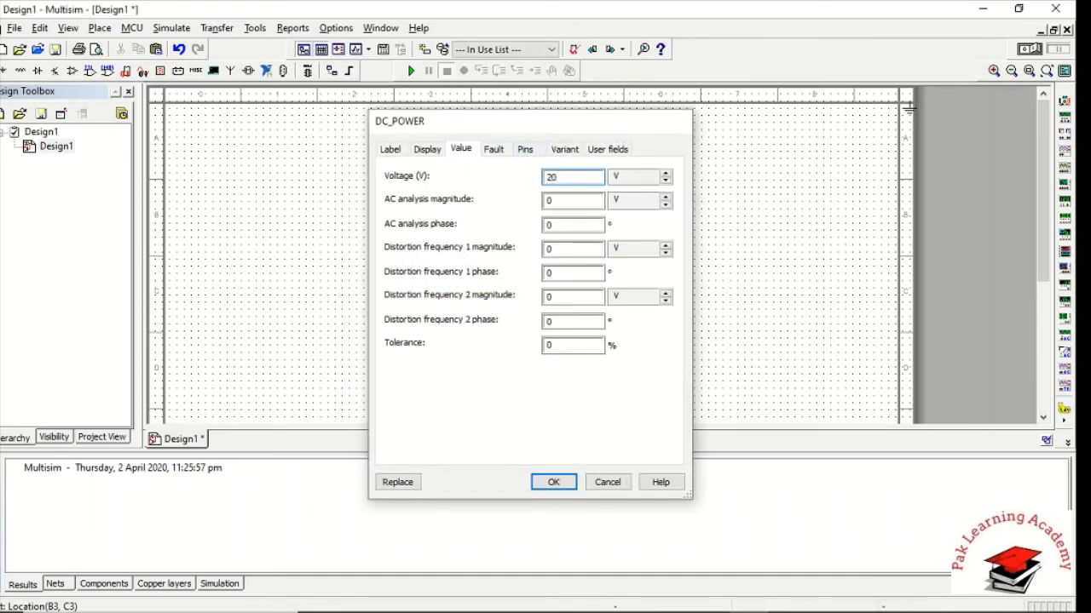
key(Return)
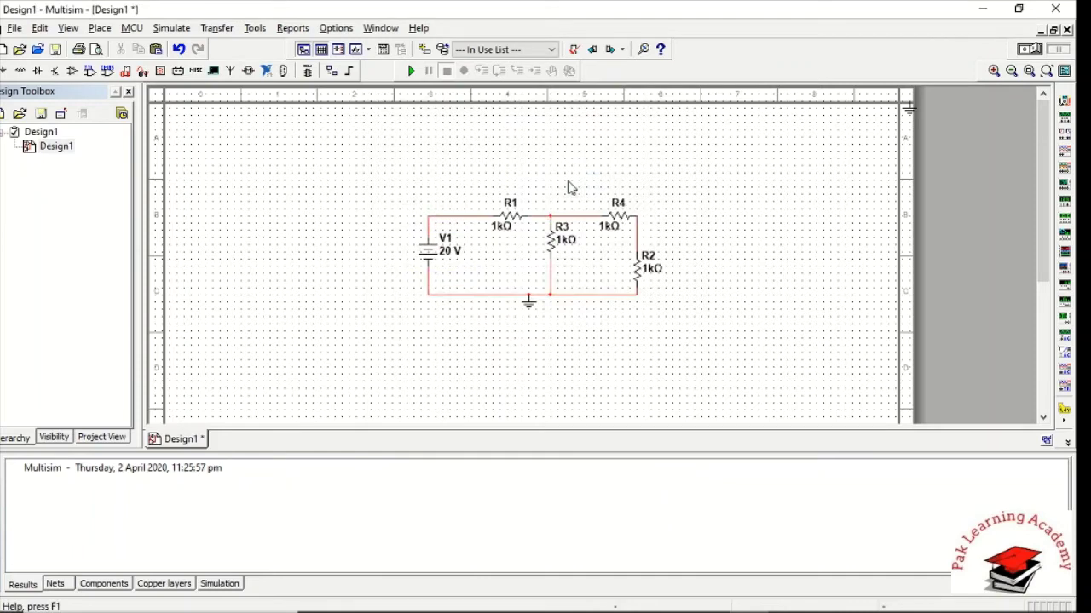
- Place a multimeter on the schematic just above resistor R1
click(1070, 109)
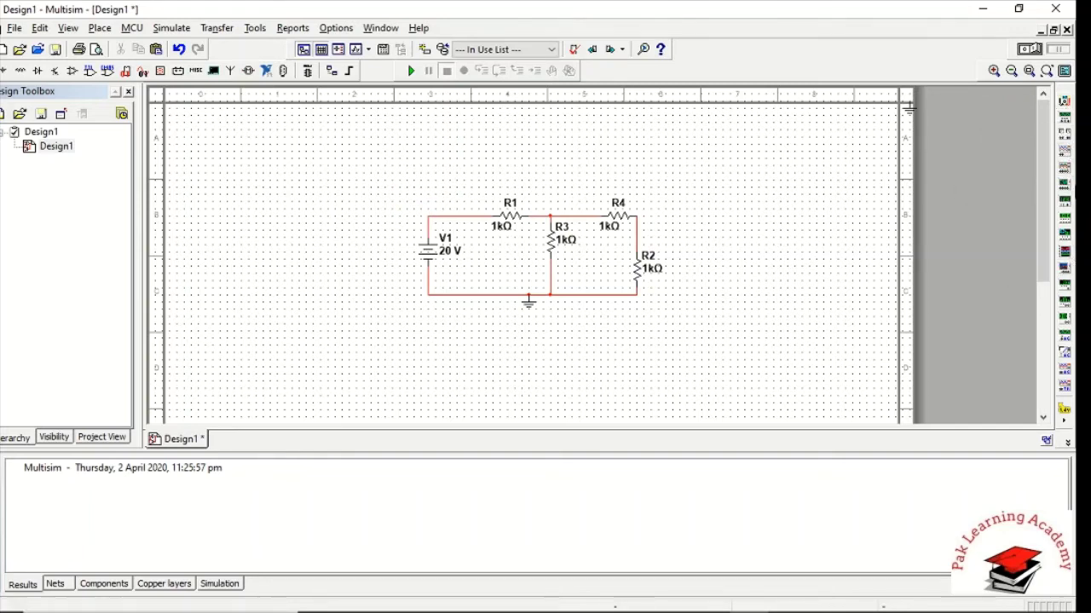
click(1064, 100)
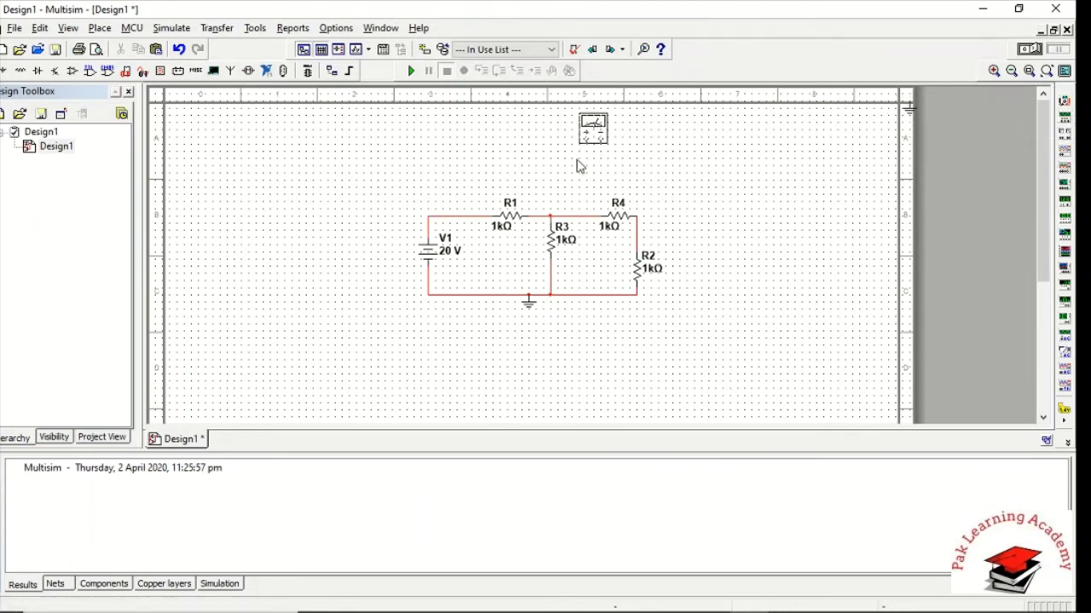
click(521, 173)
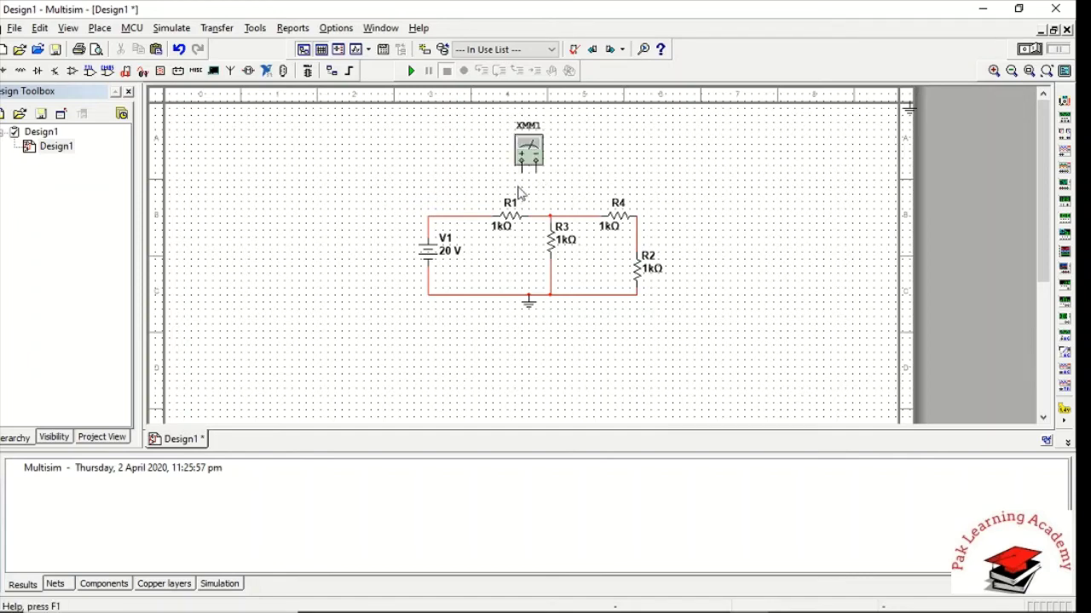